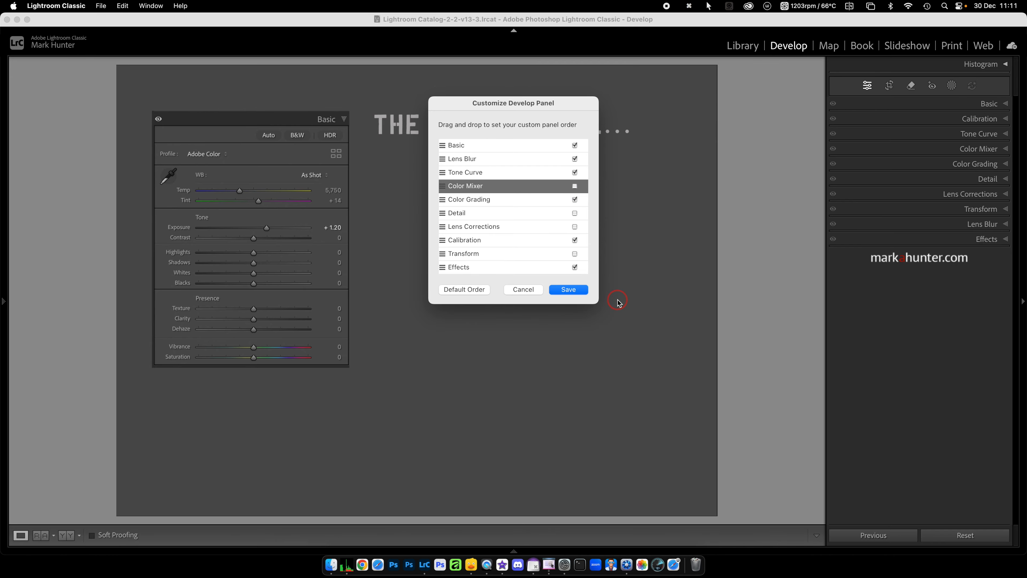
click(525, 290)
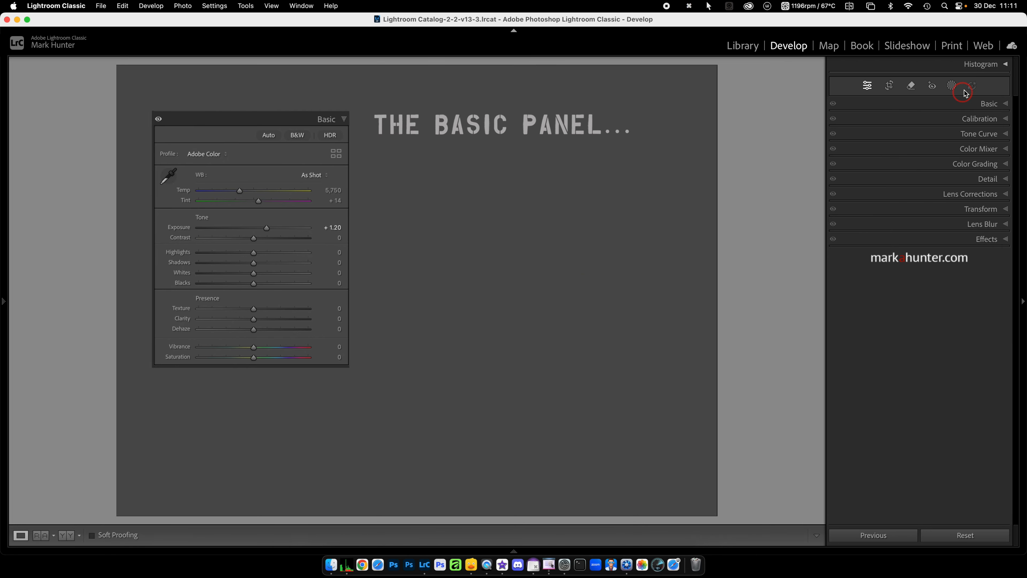
right_click(930, 106)
click(947, 111)
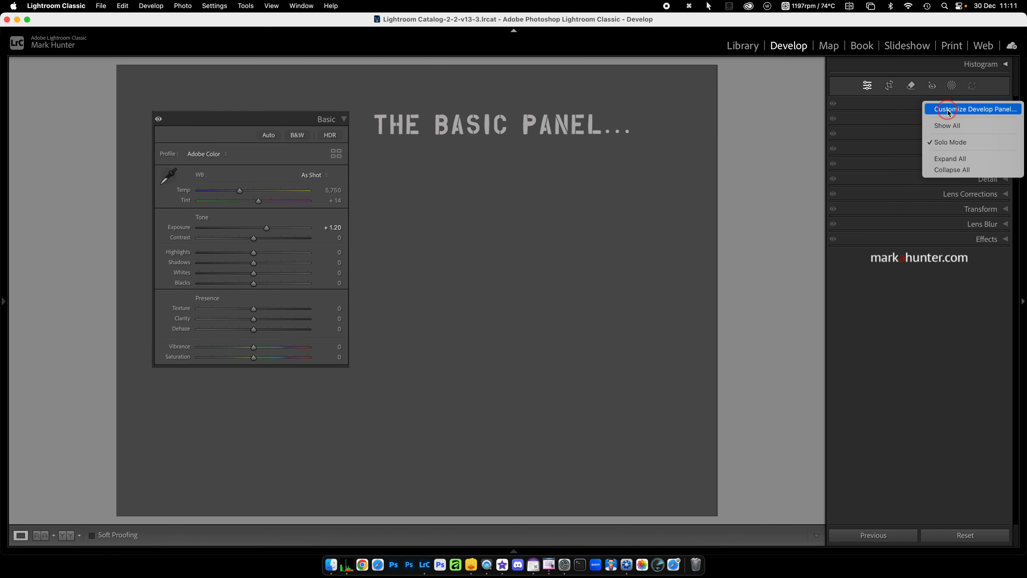
click(913, 345)
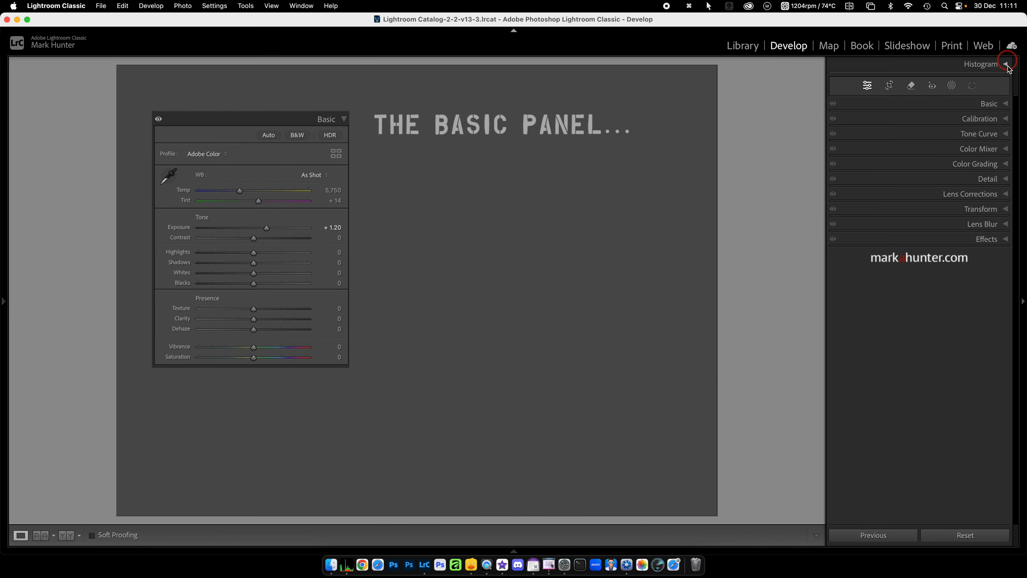
Step: Expand the Basic adjustments and apply automatic tone settings to the photo of the woman on the balustrade
click(1006, 105)
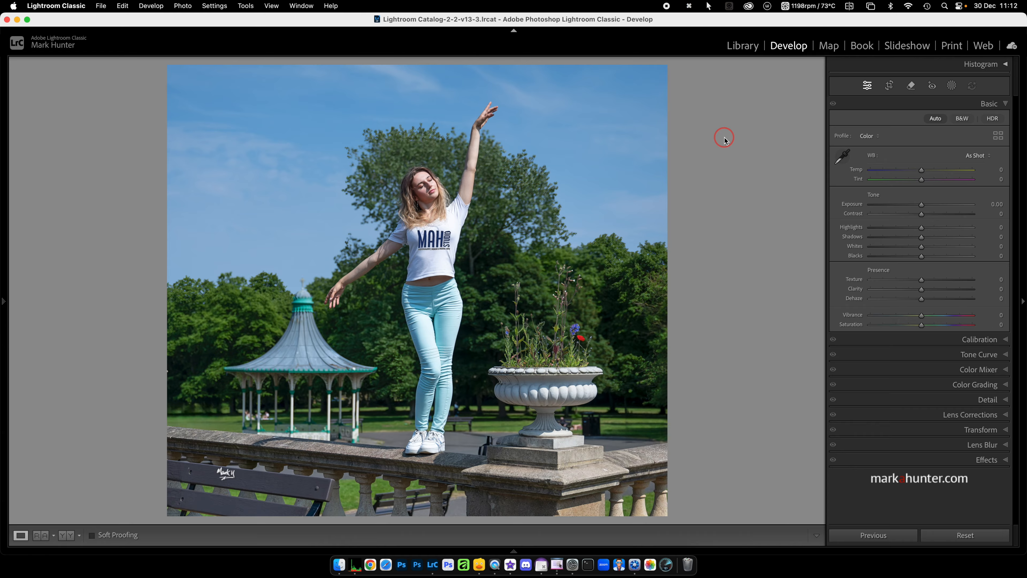
click(935, 119)
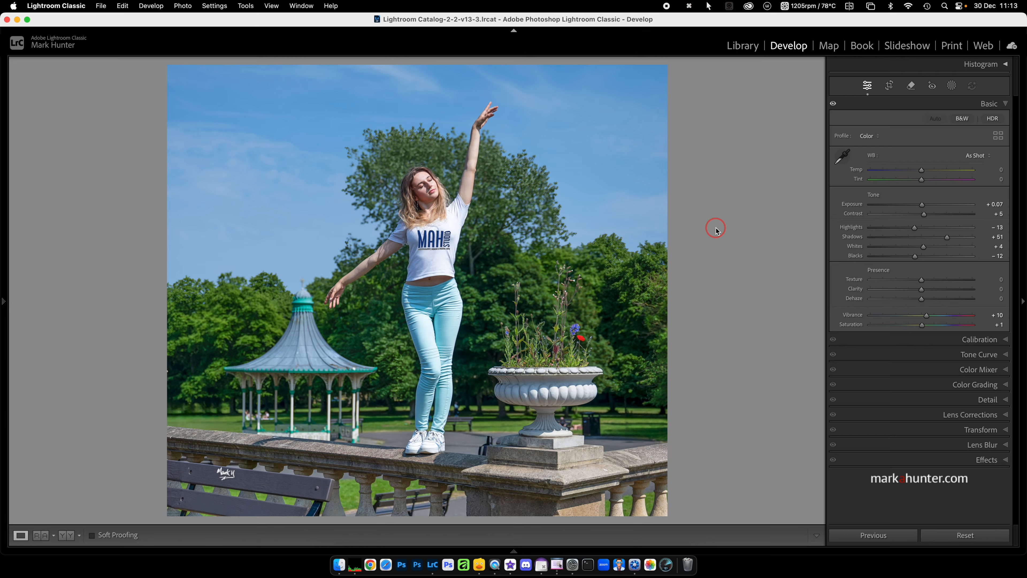
Step: Try Whites at +73 with Blacks at -100, and reset both sliders together with Highlights to 0
drag(924, 247, 853, 257)
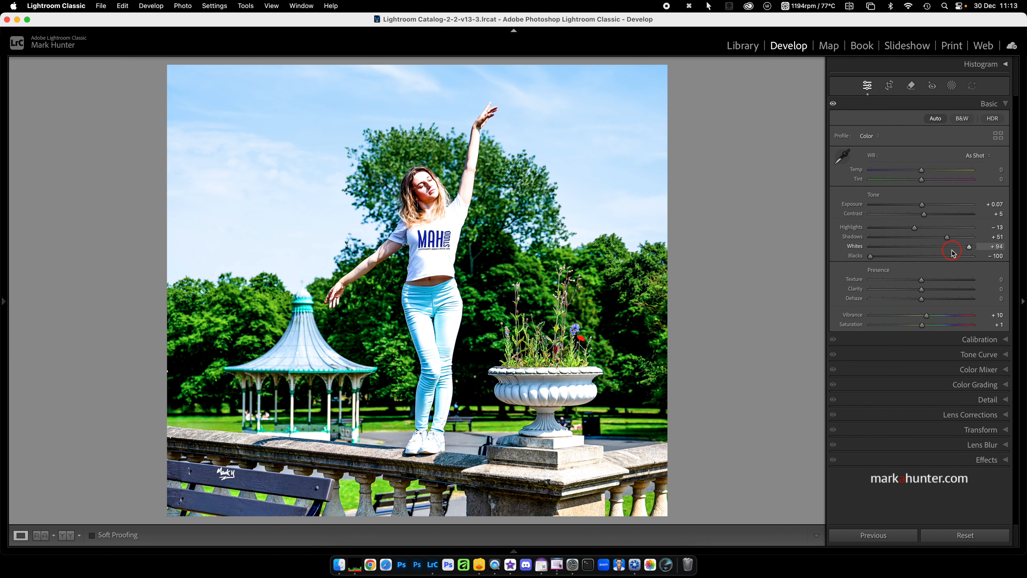
drag(969, 247, 959, 248)
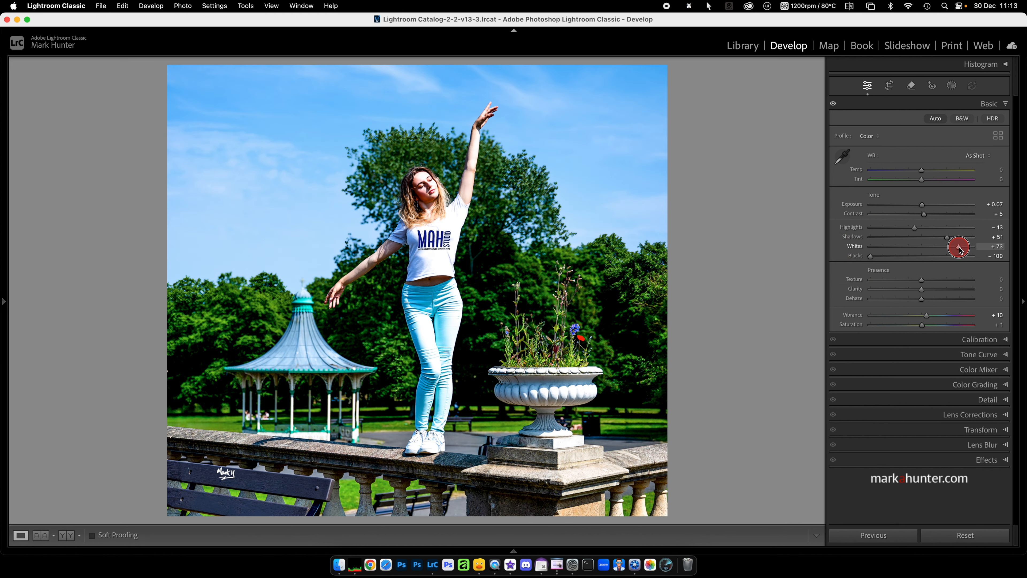
double_click(854, 246)
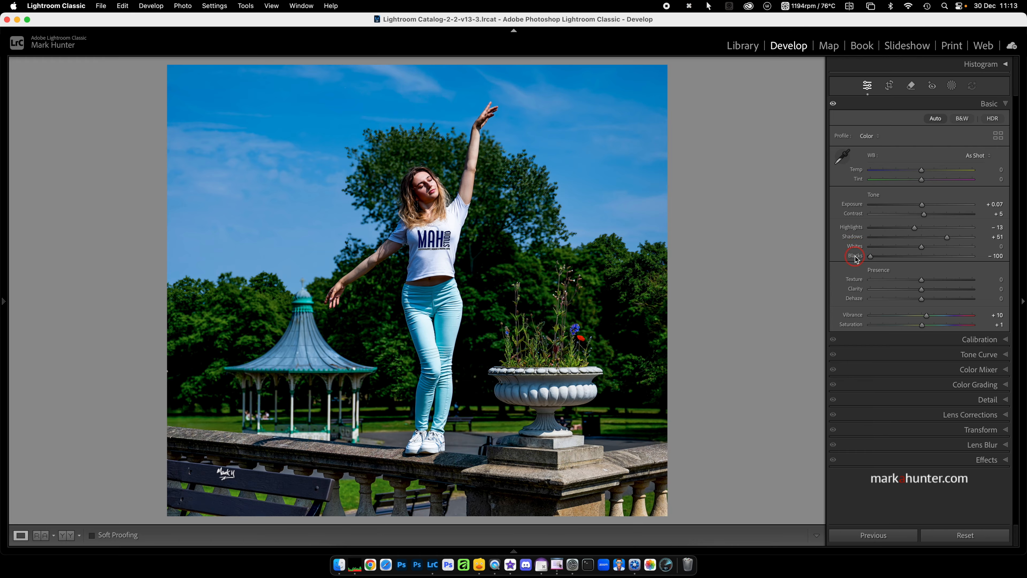
double_click(855, 256)
double_click(856, 227)
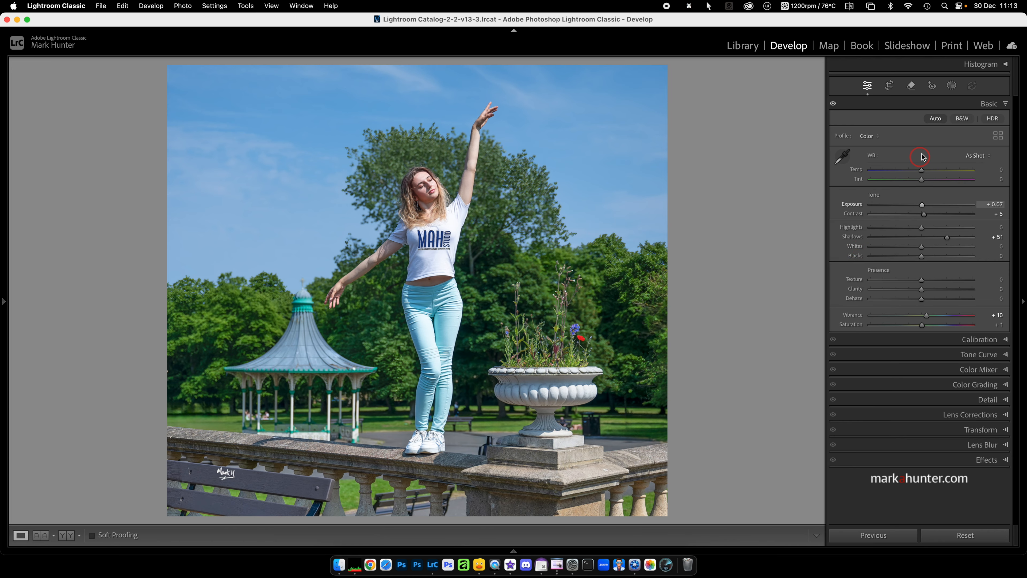
Step: Auto-set Whites to -57 and Blacks to -16 individually, and reset Whites to 0
shift+double_click(857, 247)
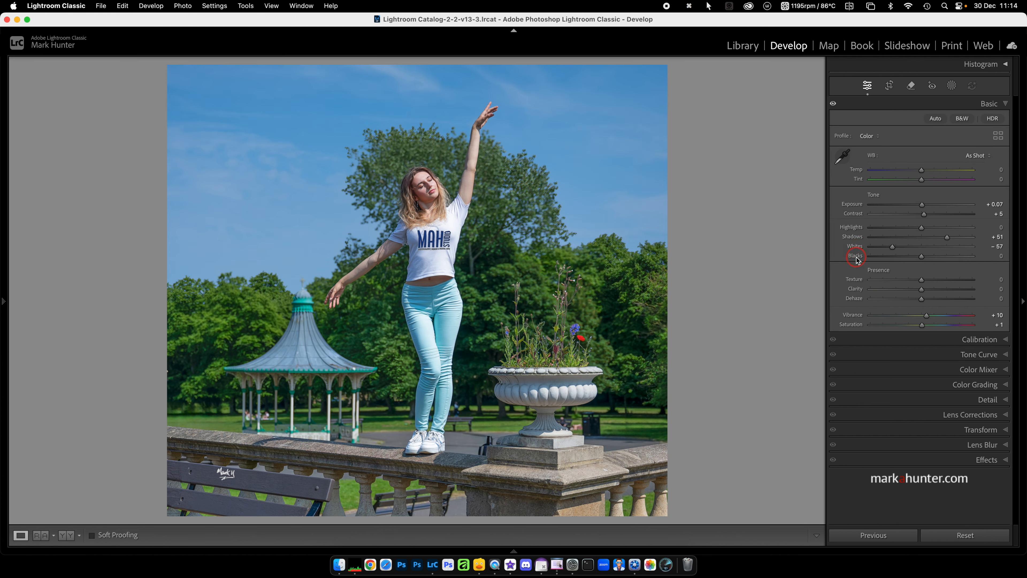
shift+double_click(856, 258)
click(924, 206)
click(921, 206)
double_click(855, 247)
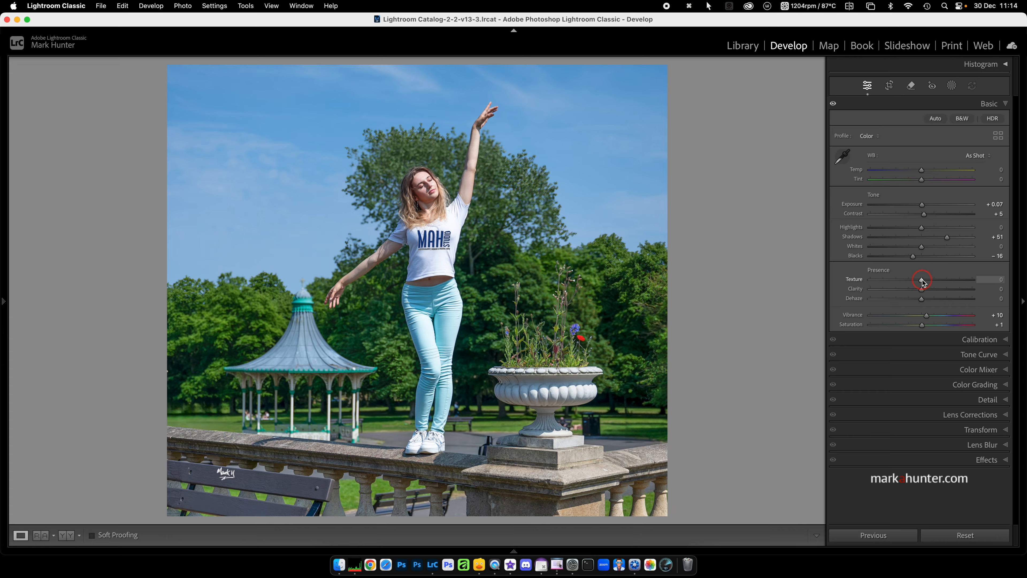
Step: Try Texture +30, Clarity -14, Dehaze +19 and Saturation +40, and reset the whole Presence and Tone groups
drag(922, 282, 941, 326)
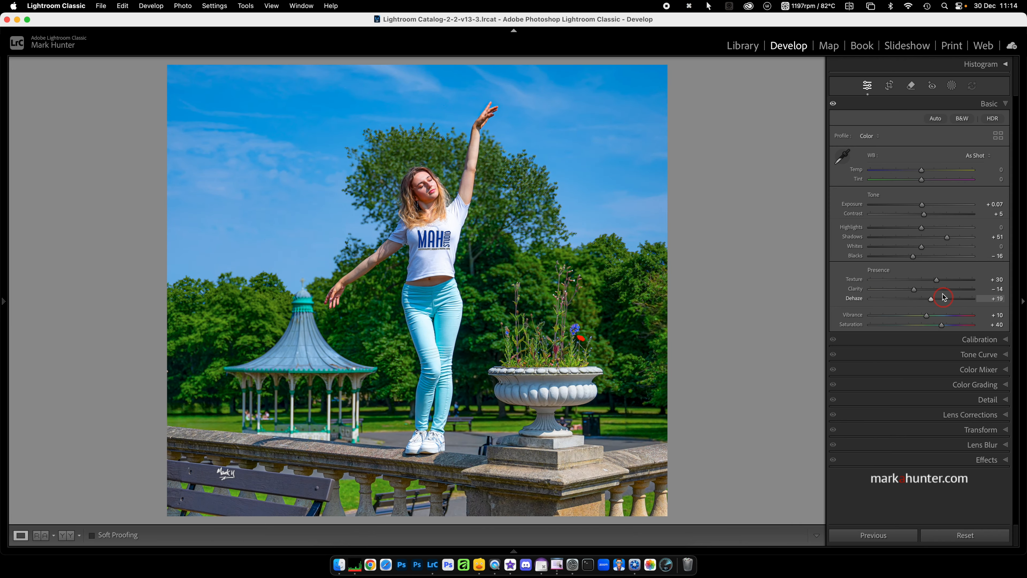
double_click(881, 271)
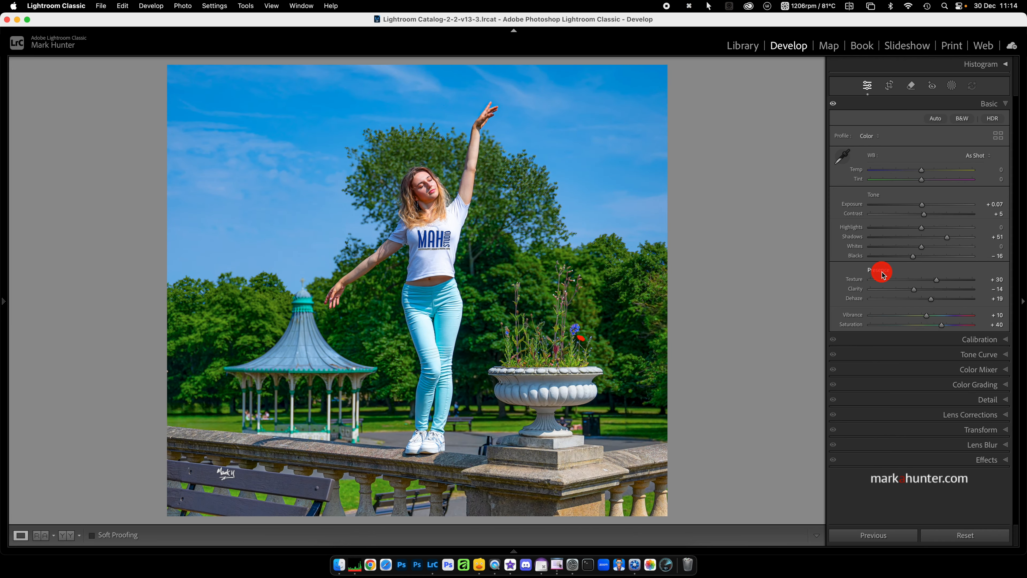
double_click(873, 195)
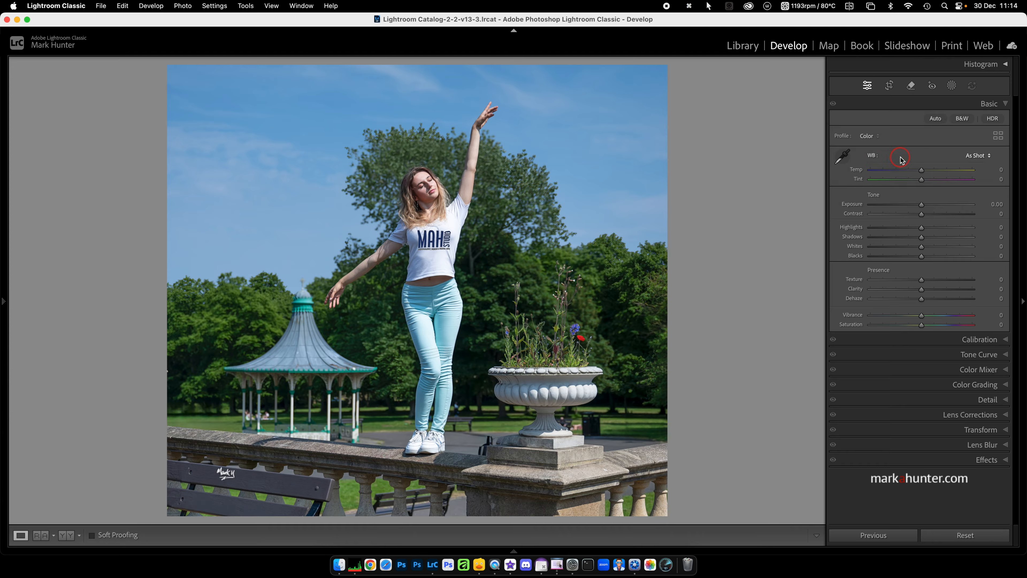
Step: Reveal the group reset options for white balance, Tone and Presence in the Basic adjustments
key(alt)
key(alt)
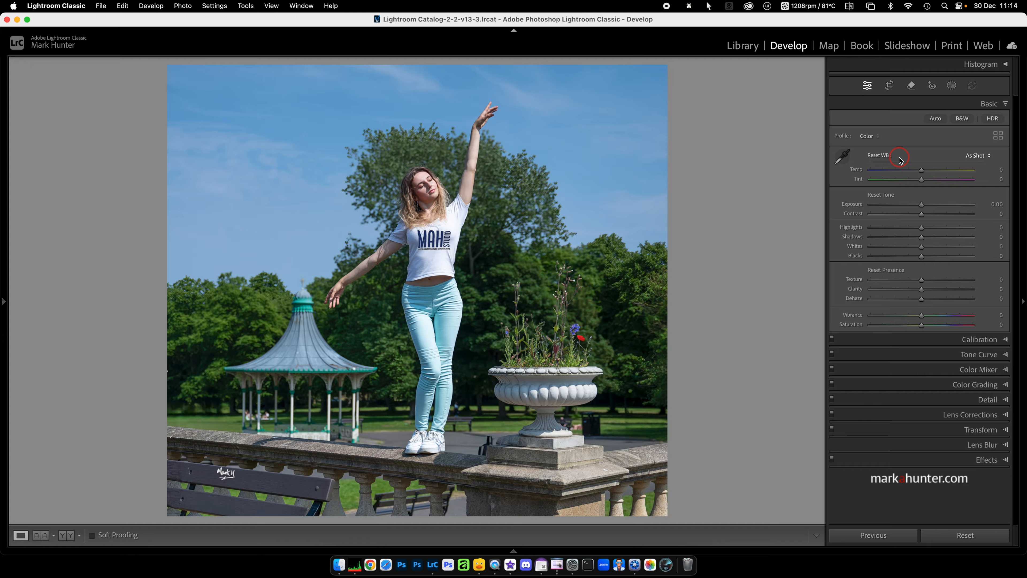
key(alt)
key(alt)
key(alt)
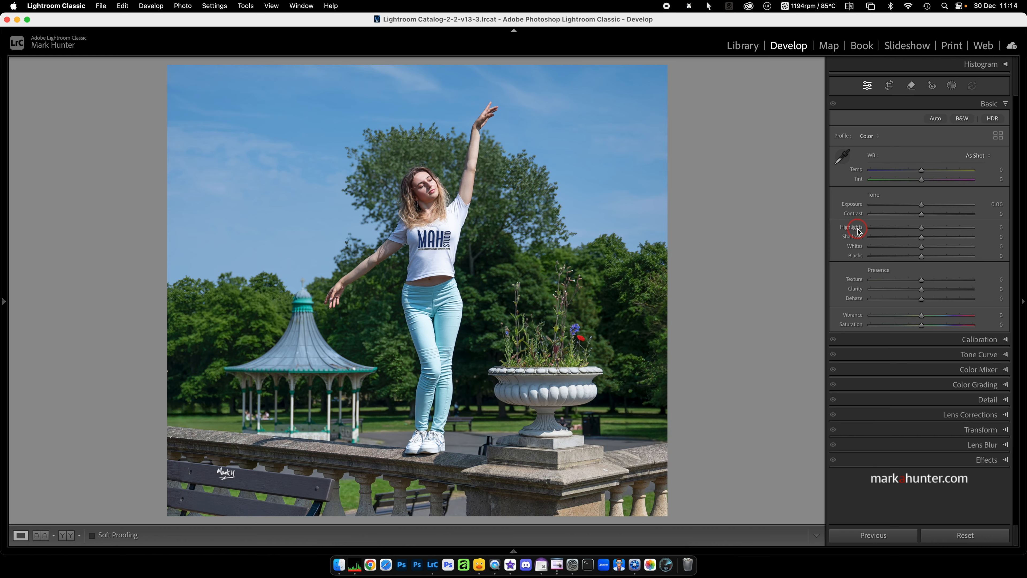
Step: Auto-set the individual Highlights, Whites and Blacks sliders, with Highlights at -13
drag(858, 231, 858, 230)
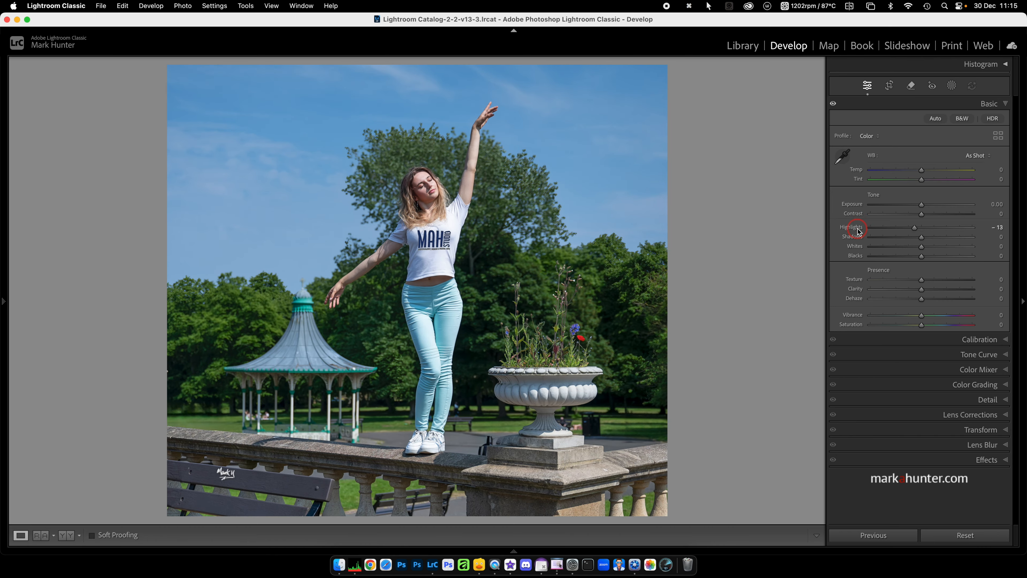
drag(859, 249, 859, 249)
drag(857, 260, 858, 260)
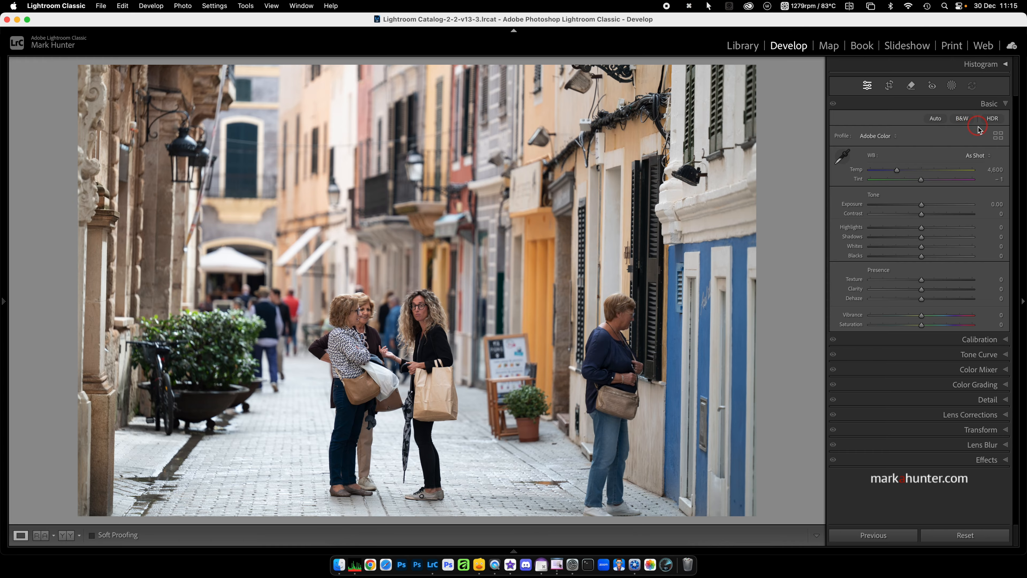
Step: Calibrate the street photo's colours with Red Primary Hue at +46 and Blue Primary Hue at -65
click(1005, 341)
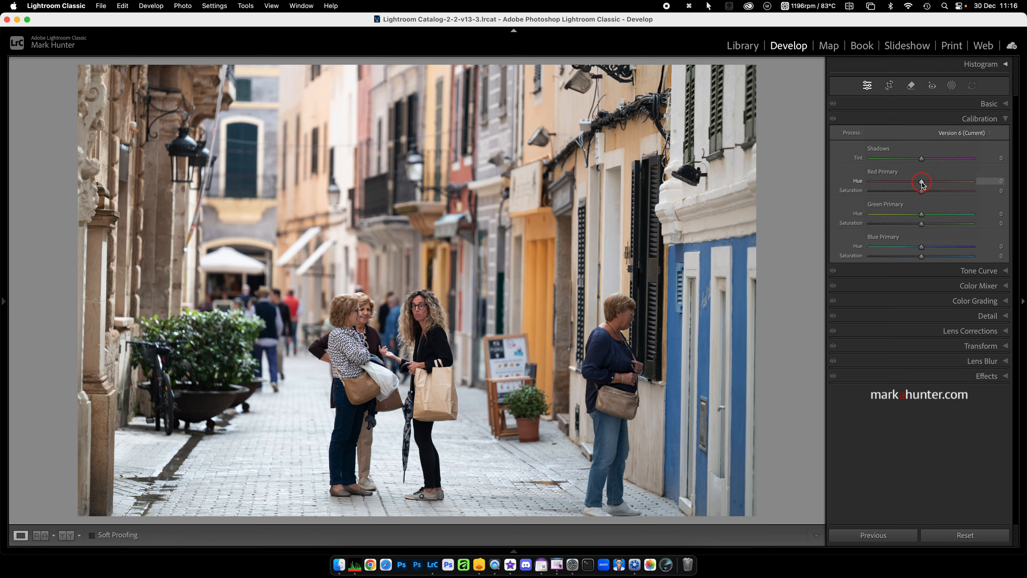
drag(921, 183, 945, 183)
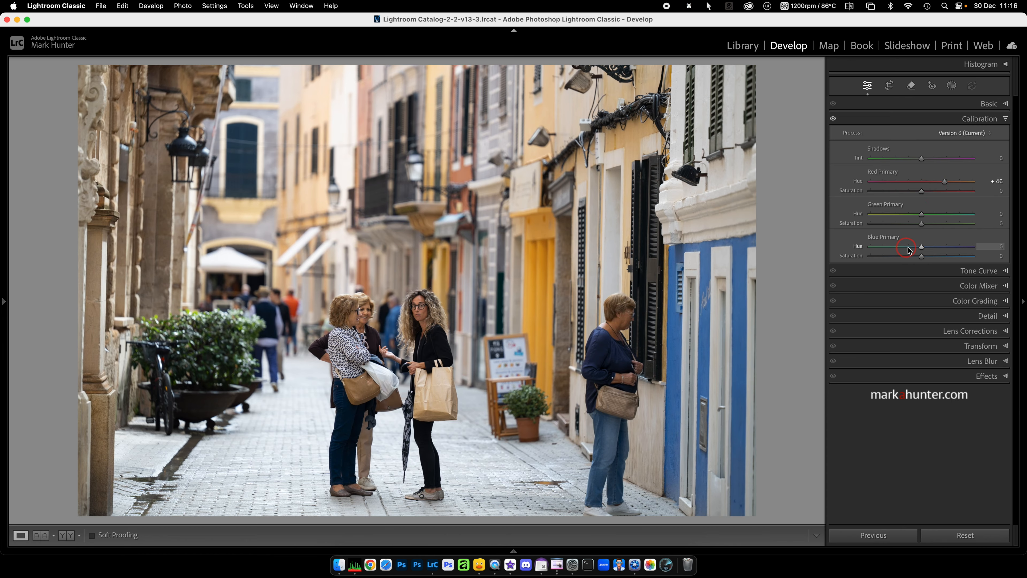
drag(922, 247, 889, 247)
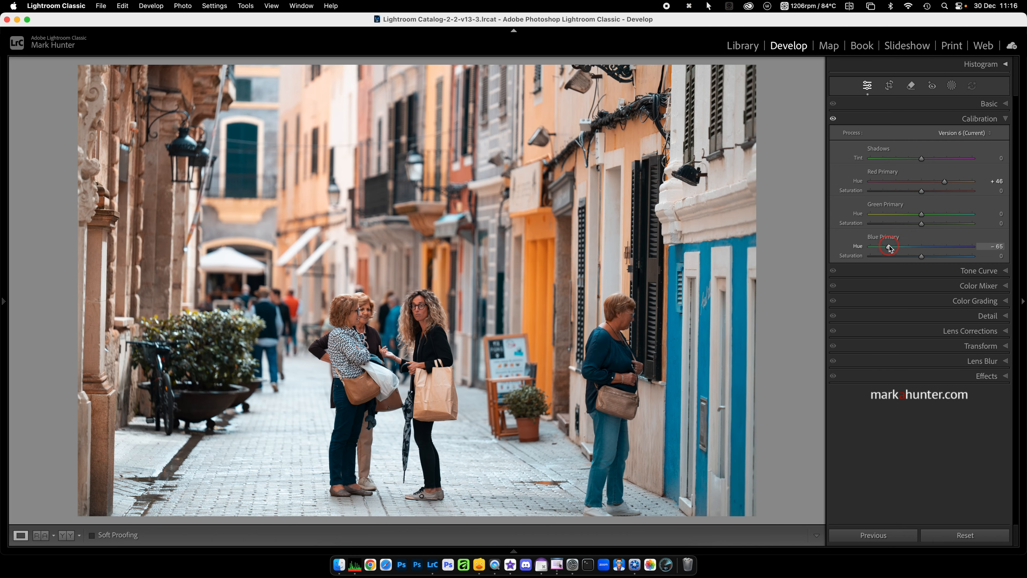
Step: Compare the before and after versions of the calibrated street photo
key(backslash)
key(backslash)
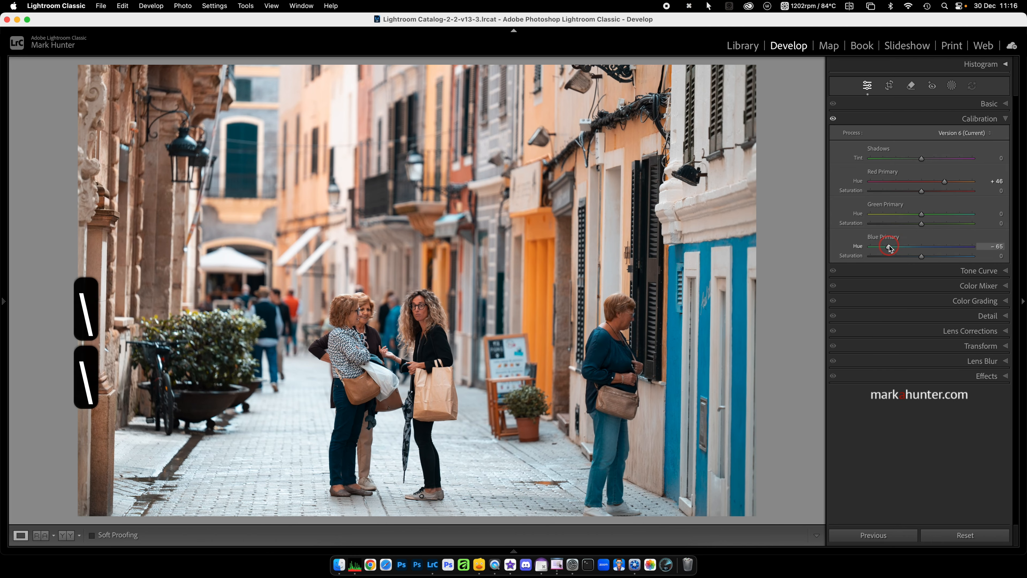
key(backslash)
key(backslash)
key(backslash)
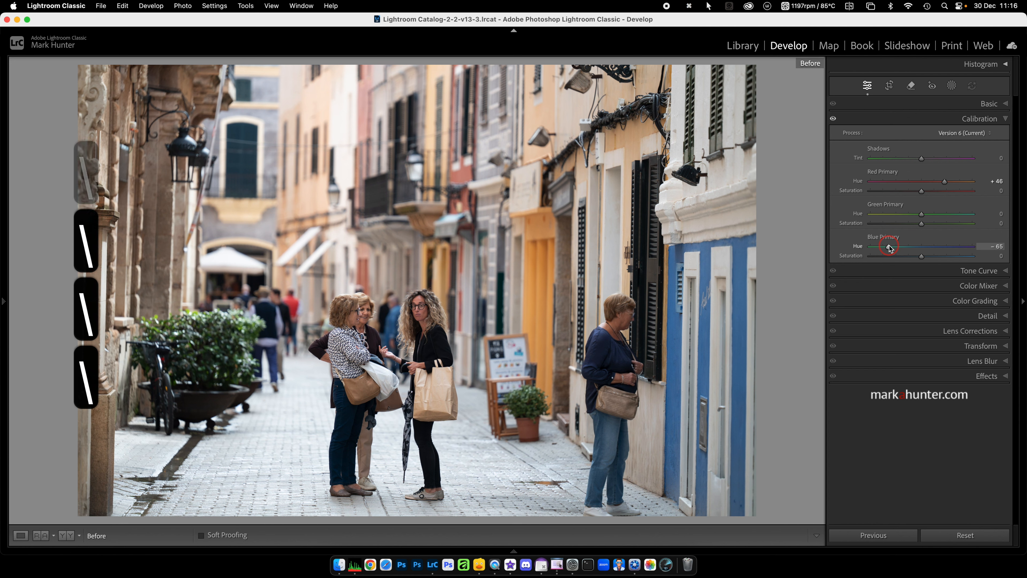
key(backslash)
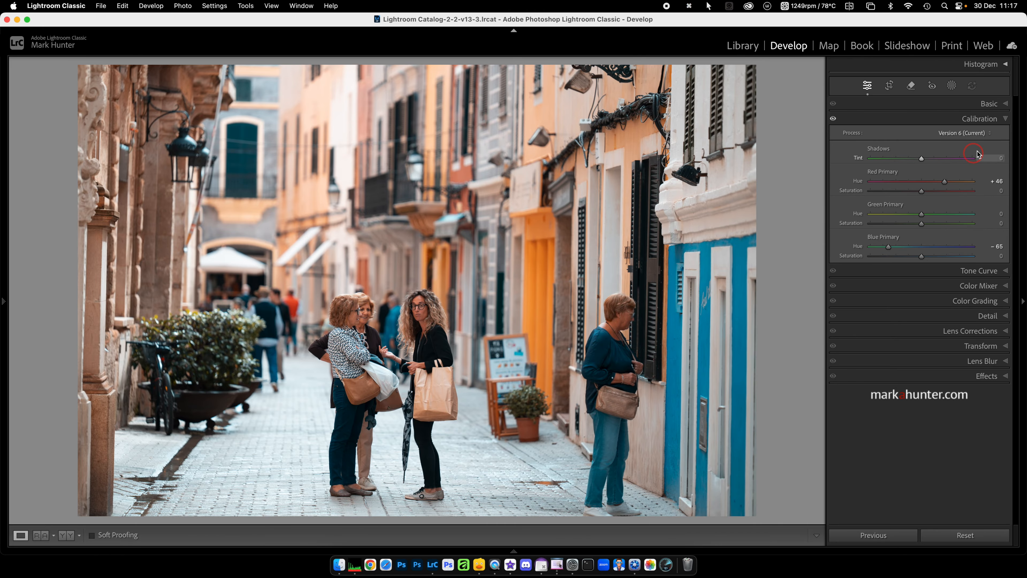
Step: Add two Tone Curve points to the seated woman's photo, at input 75, output 68 and input 175, output 174
click(1006, 119)
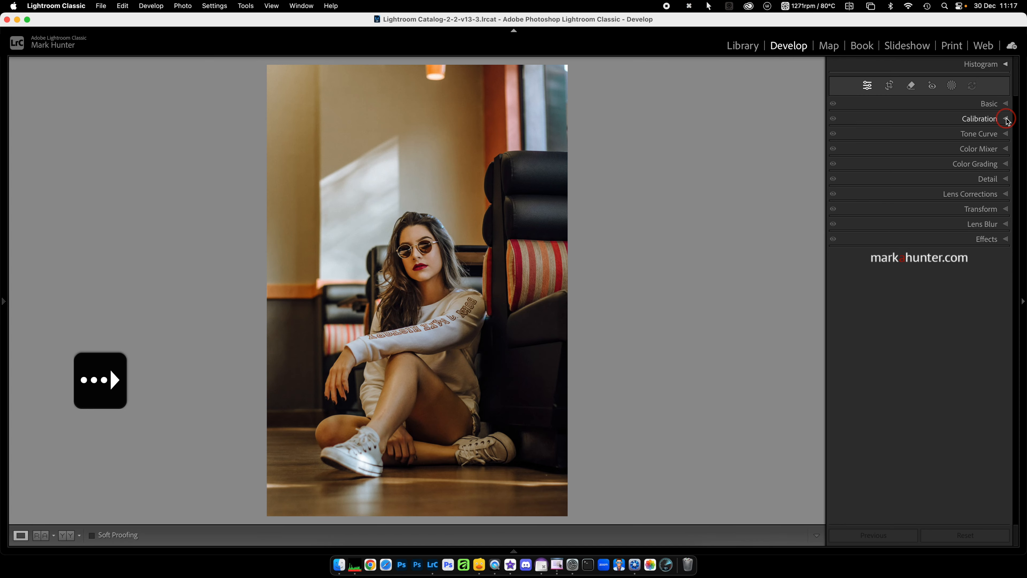
click(1006, 134)
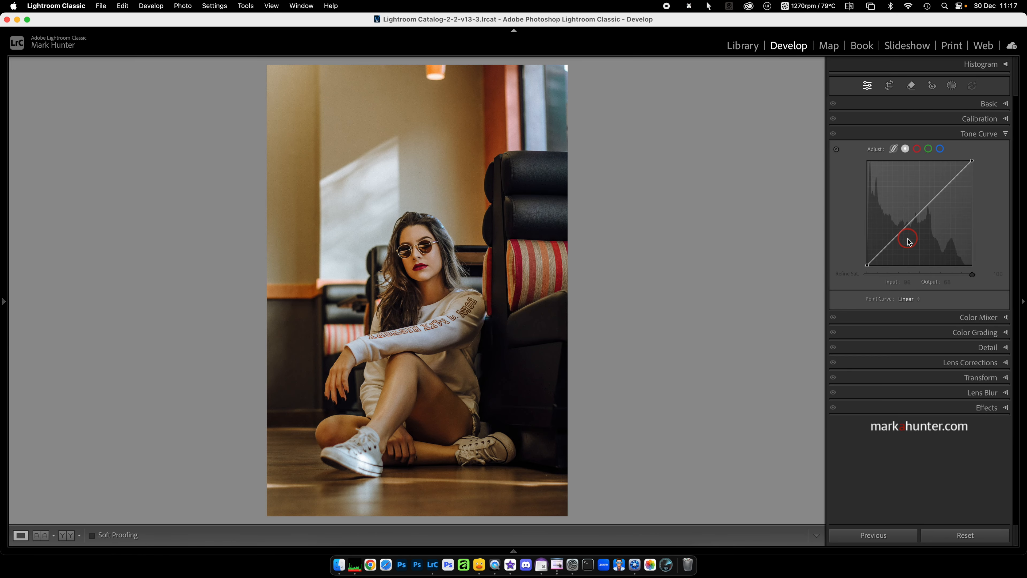
click(896, 237)
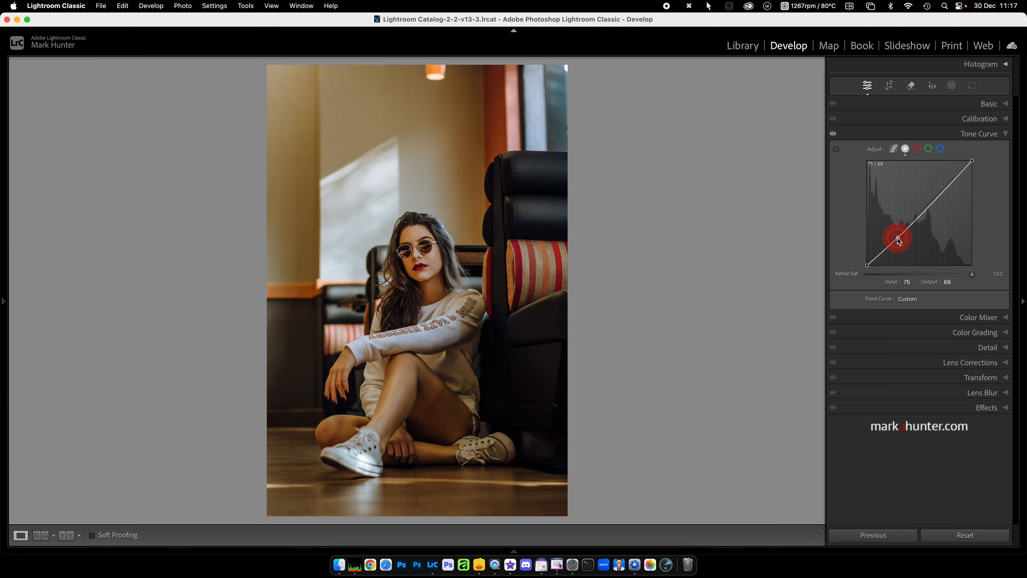
click(939, 194)
Step: Adjust the point curve directly in the photo by sampling the striped cushion with the targeted adjustment tool
click(835, 150)
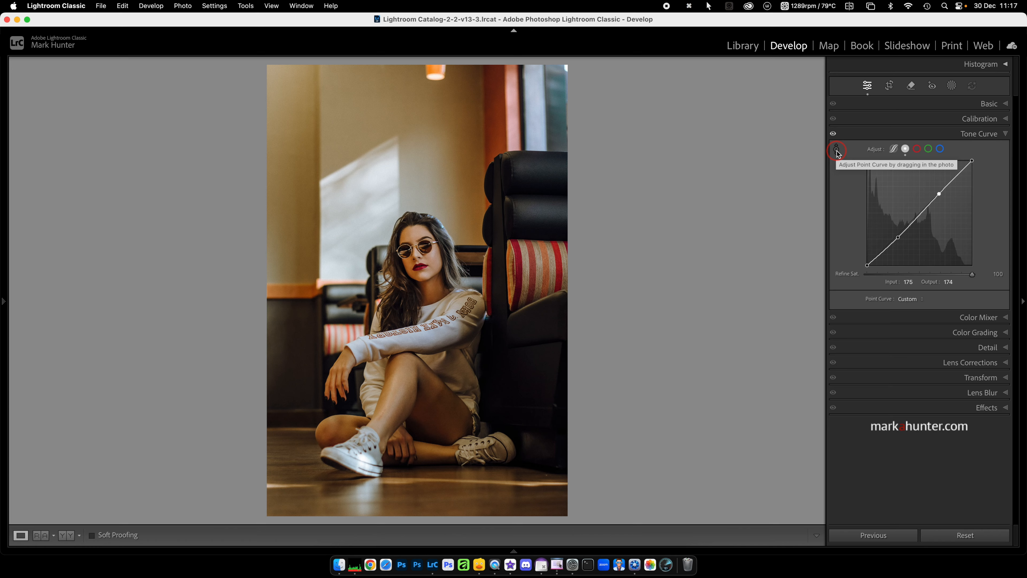
click(836, 151)
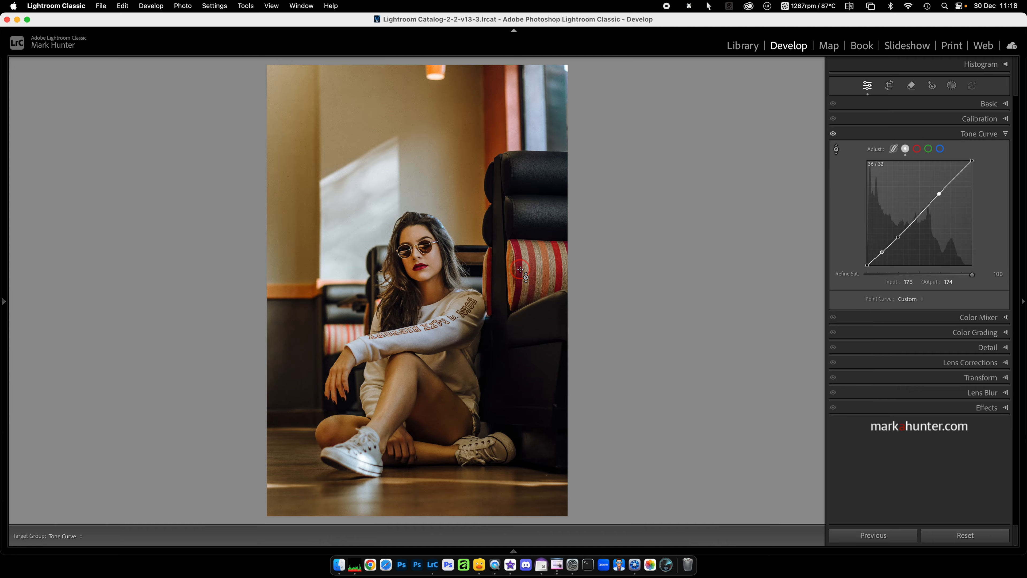
drag(520, 269, 518, 244)
click(952, 86)
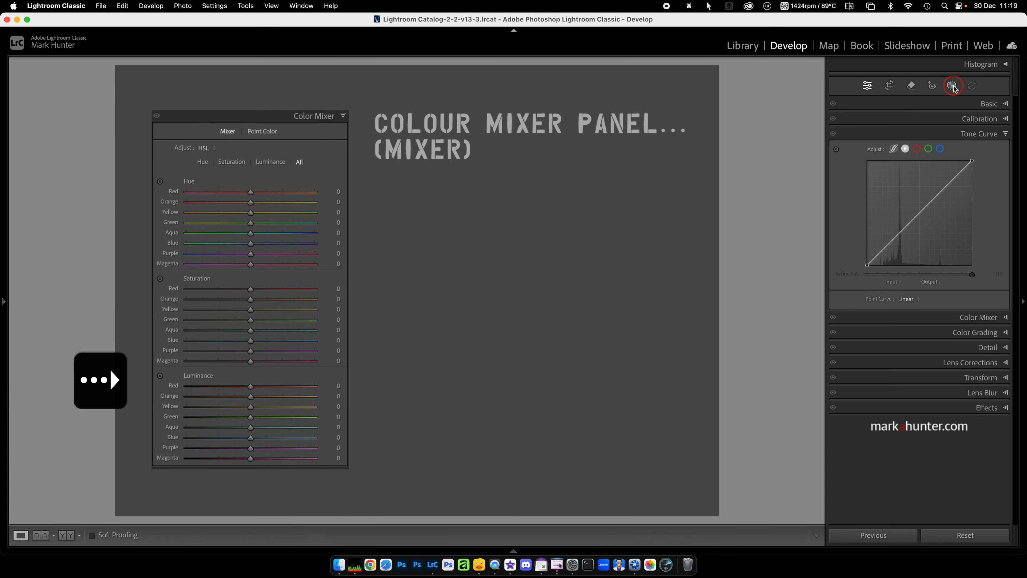
Step: Apply automatic Basic tone adjustments to the photo of the city buildings
click(1005, 318)
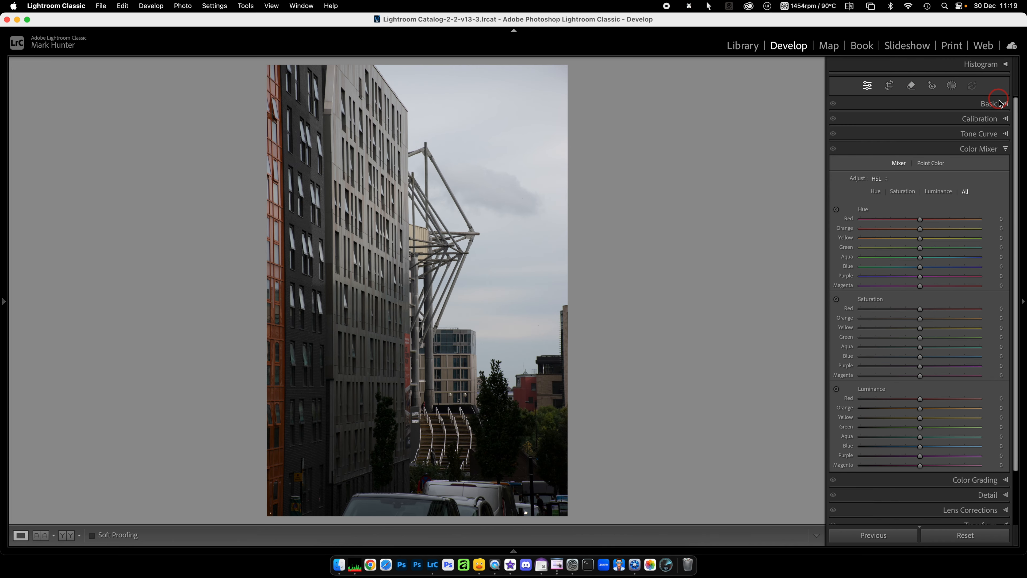
click(1006, 103)
click(935, 119)
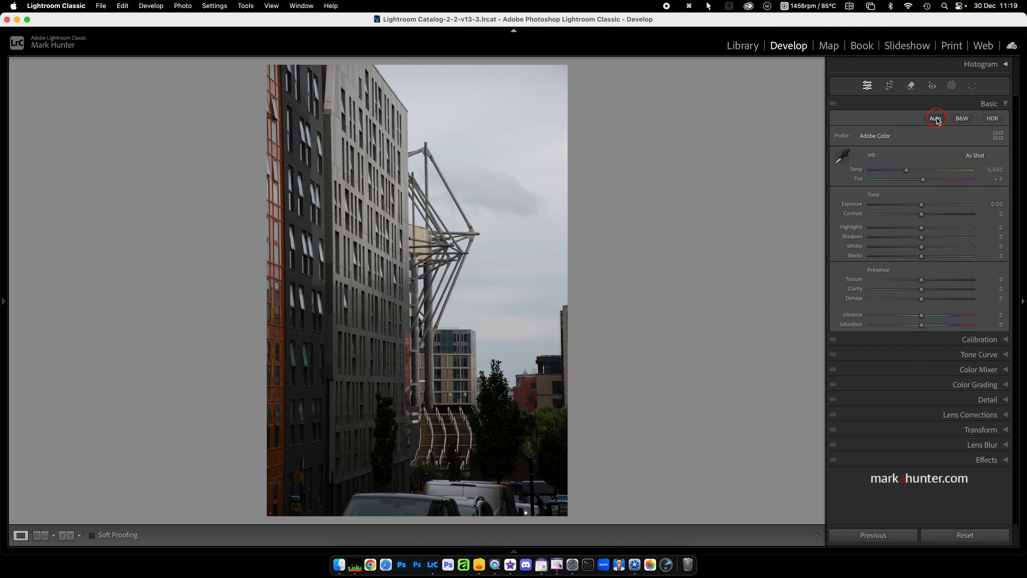
Step: Raise the Color Mixer saturation of the red building with the targeted adjustment tool, to Red +6 and Orange +4
click(1004, 358)
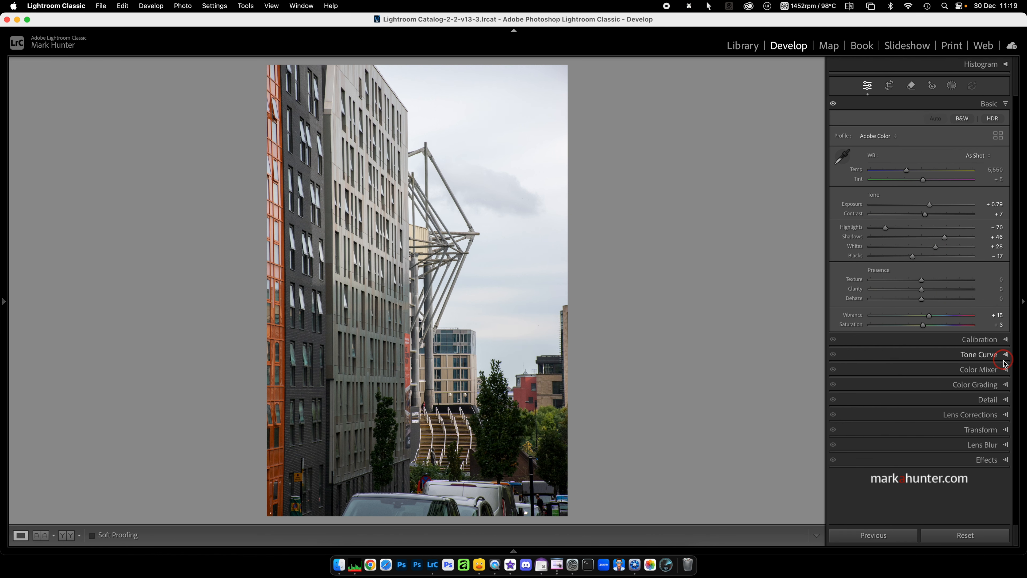
click(1004, 369)
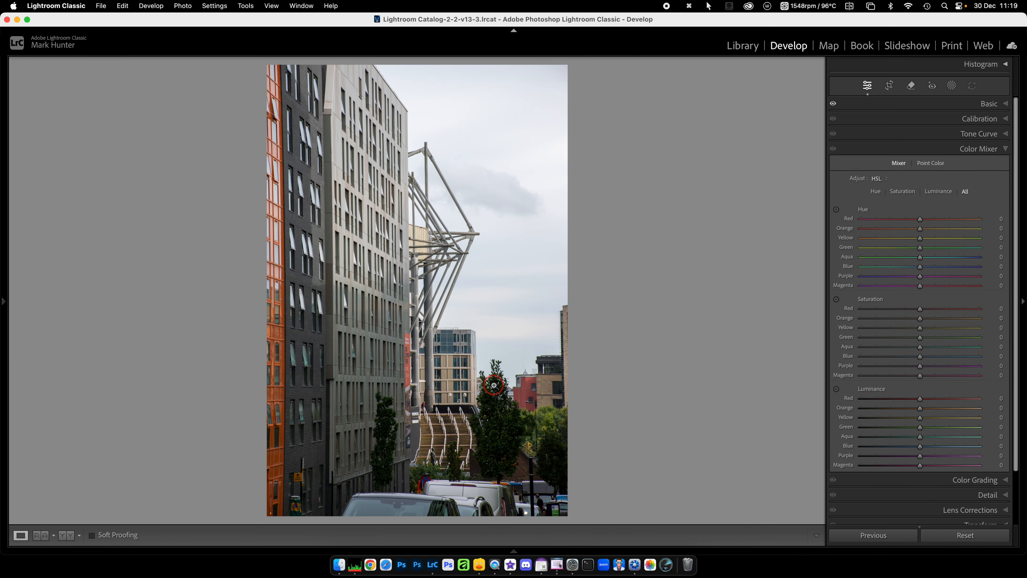
click(525, 395)
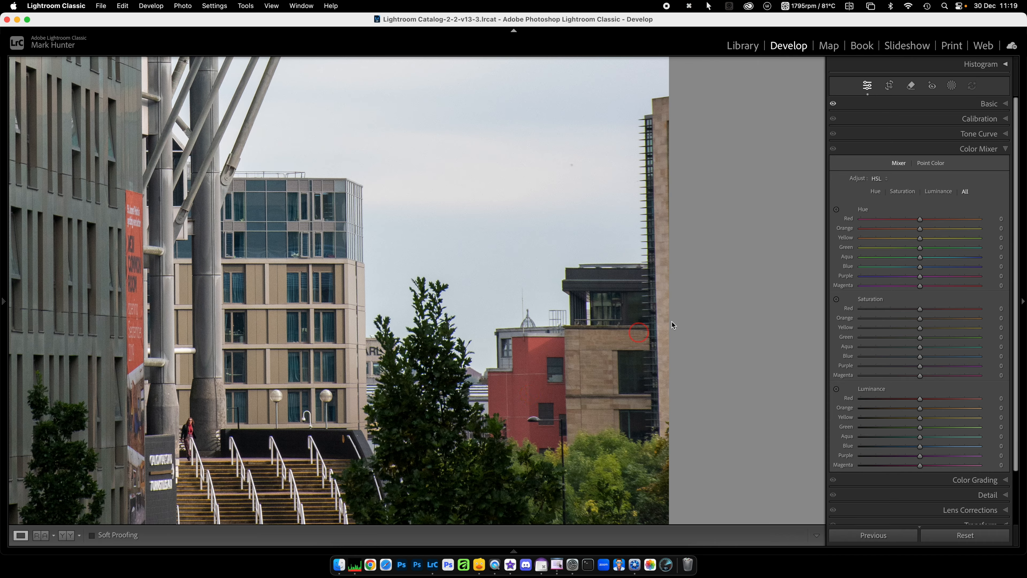
click(836, 299)
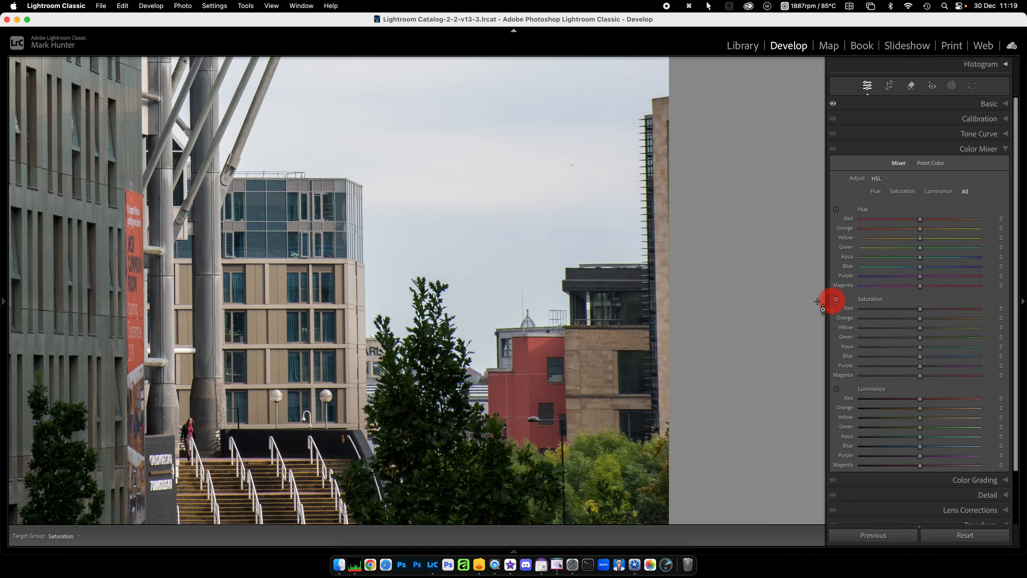
drag(533, 384, 533, 383)
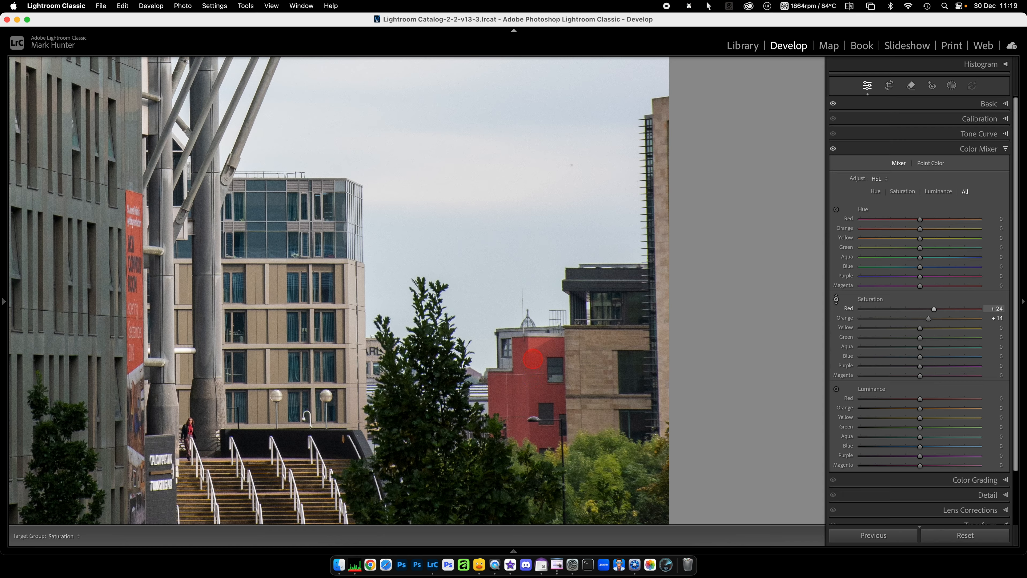
drag(533, 368, 535, 352)
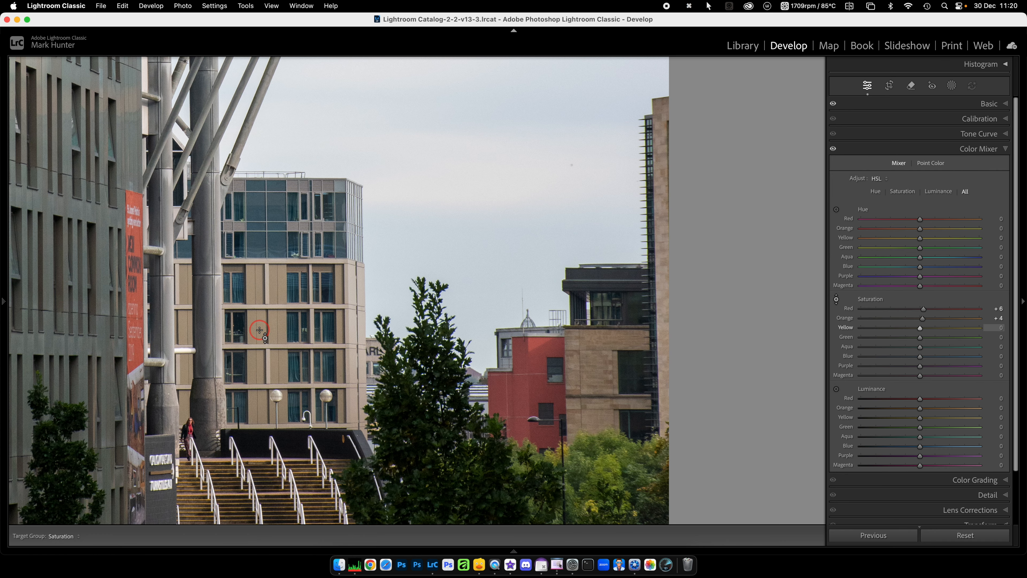
Step: Lower the saturation of the beige building by sampling its facade, to Orange -4 and Yellow -14
mouse_move(259, 331)
mouse_down()
mouse_move(256, 306)
mouse_move(258, 322)
mouse_up()
click(836, 299)
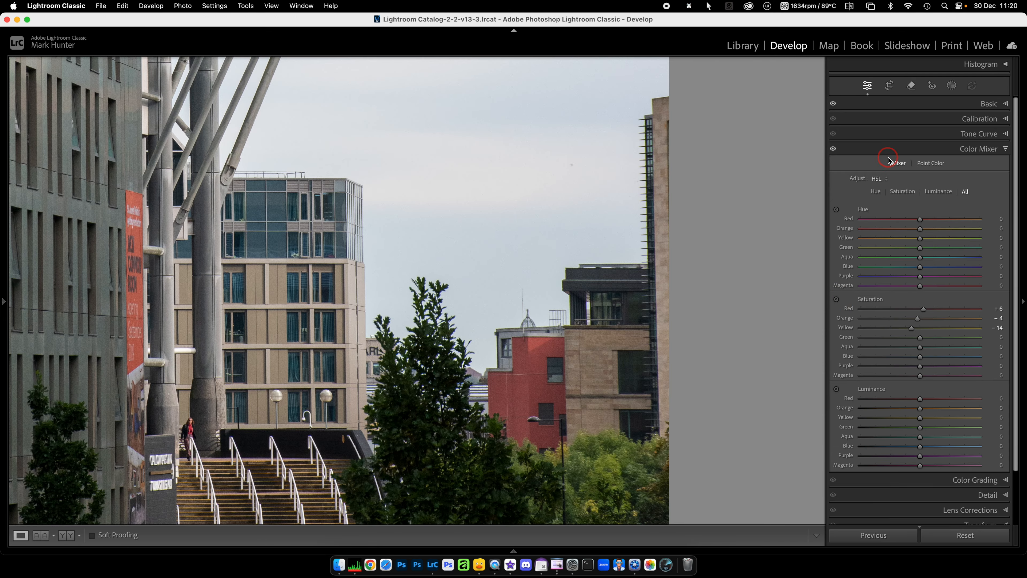
click(338, 355)
click(966, 181)
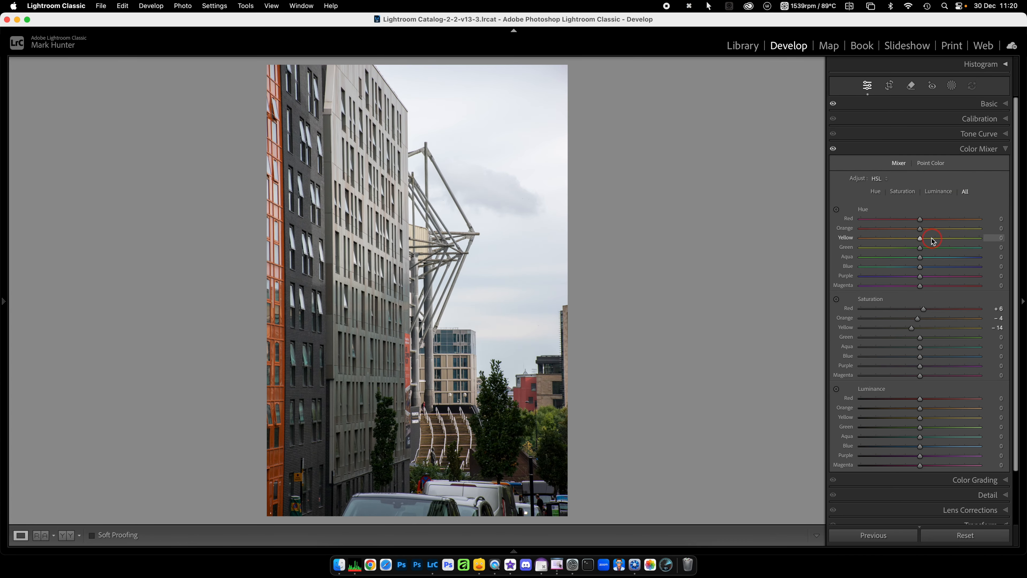
Step: Switch the Color Mixer adjustment mode from HSL to Color and set the Aqua hue to +45
click(886, 179)
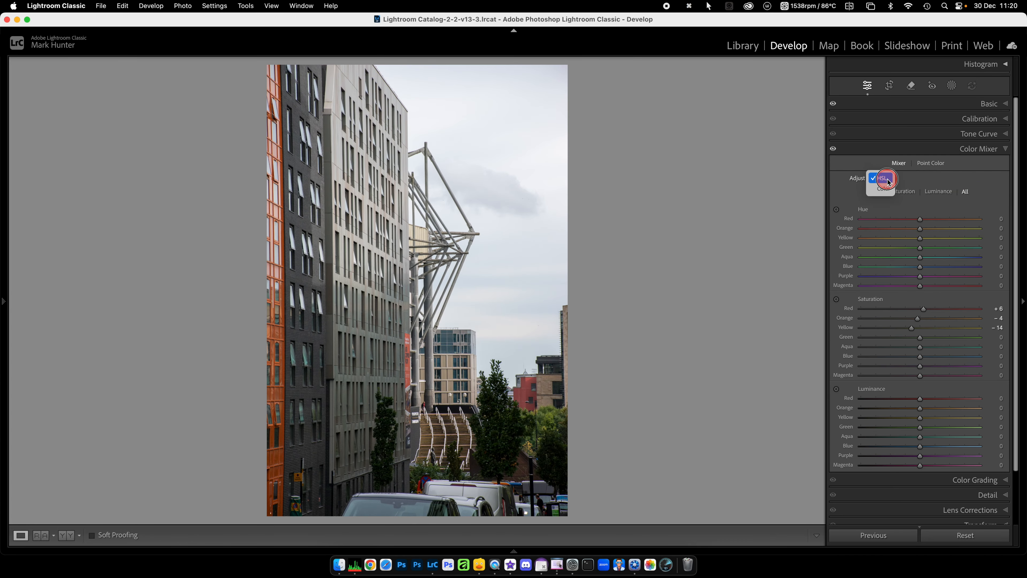
click(885, 192)
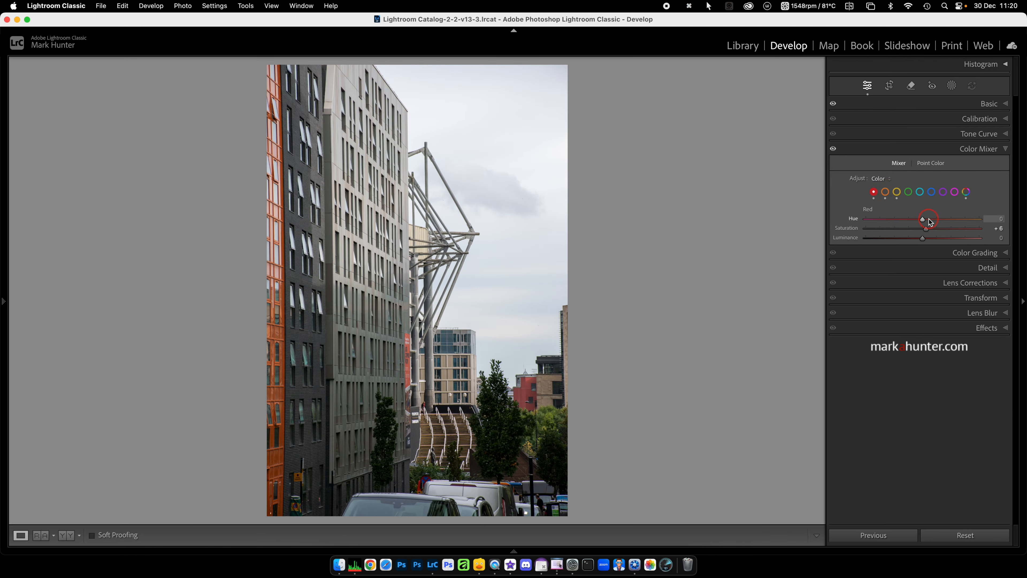
click(910, 194)
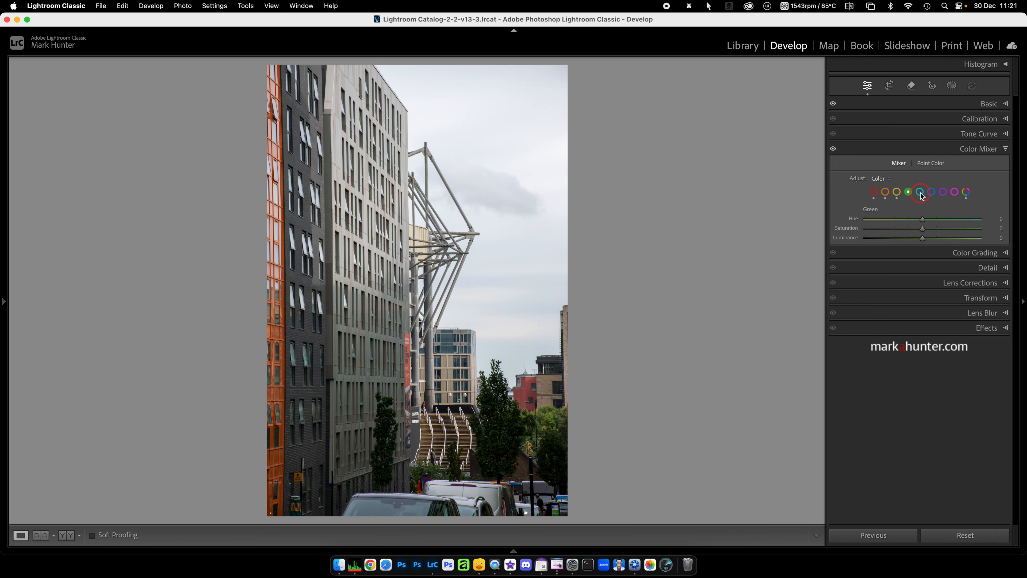
click(920, 193)
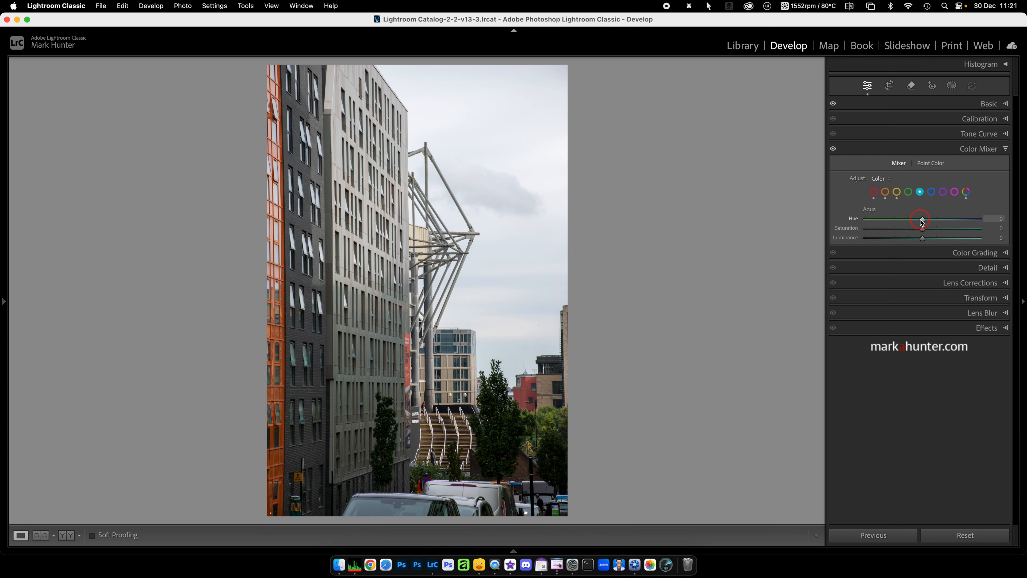
drag(923, 221, 945, 219)
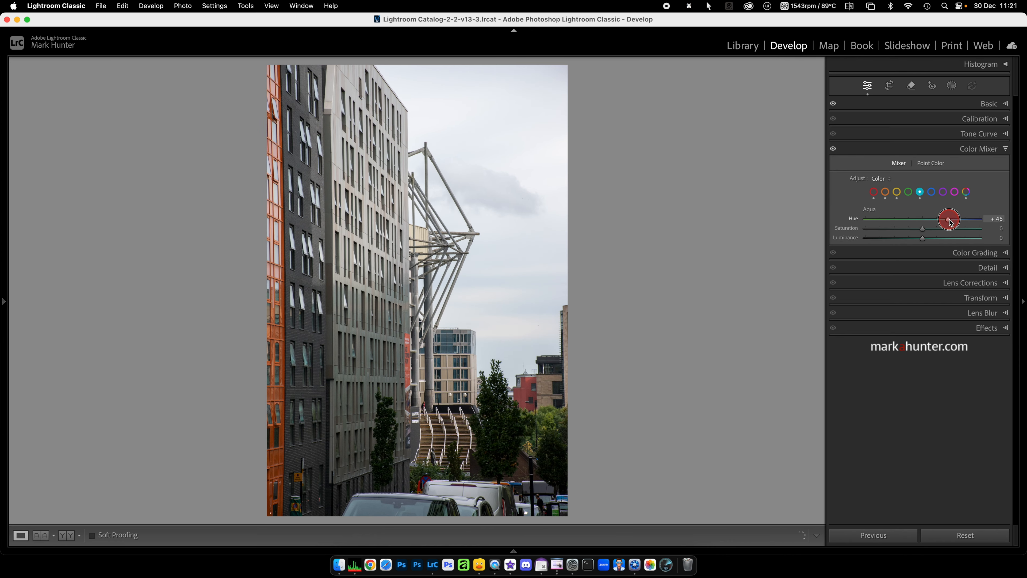
Step: Set the Red hue of the city buildings photo to +81 in the Color Mixer
click(875, 193)
drag(923, 222, 969, 231)
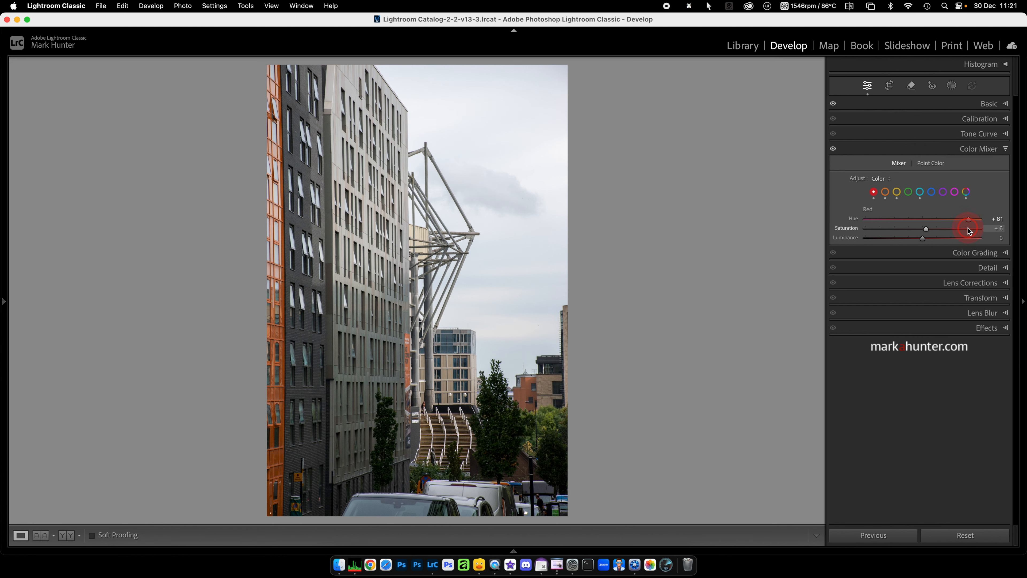
click(1006, 149)
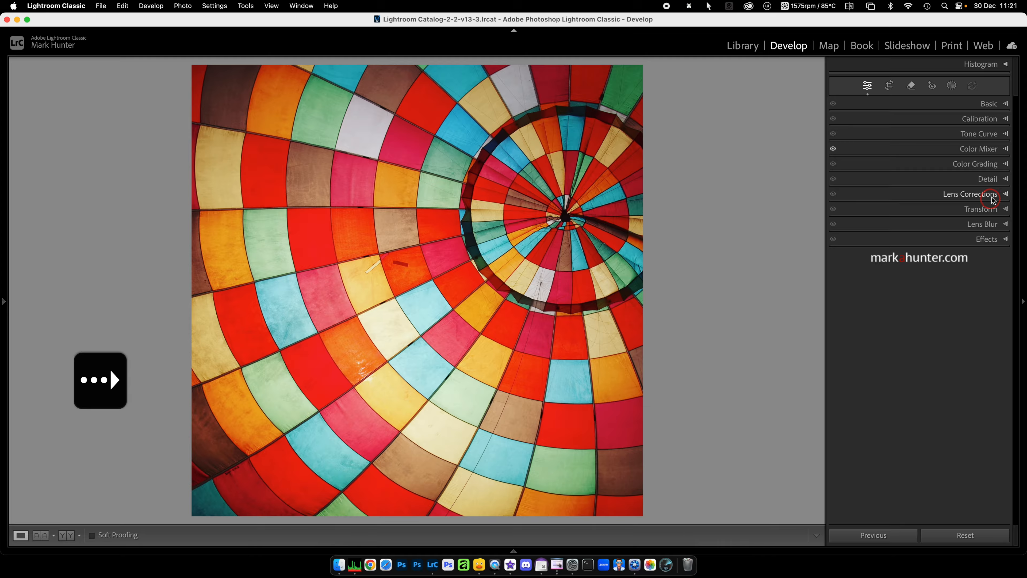
Step: Sample a red-orange panel of the balloon photo as a Point Color in the Color Mixer
click(1003, 148)
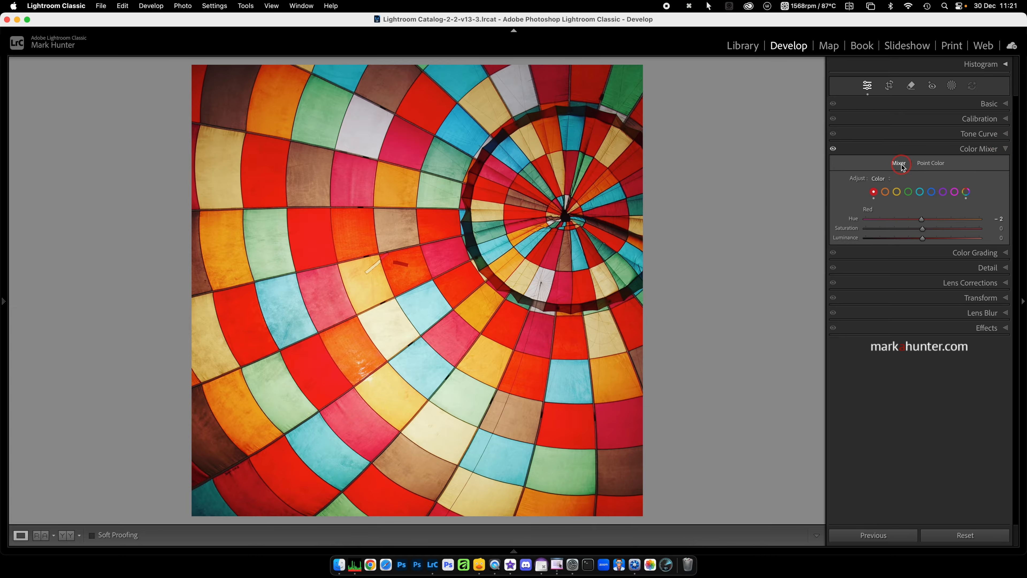
click(936, 164)
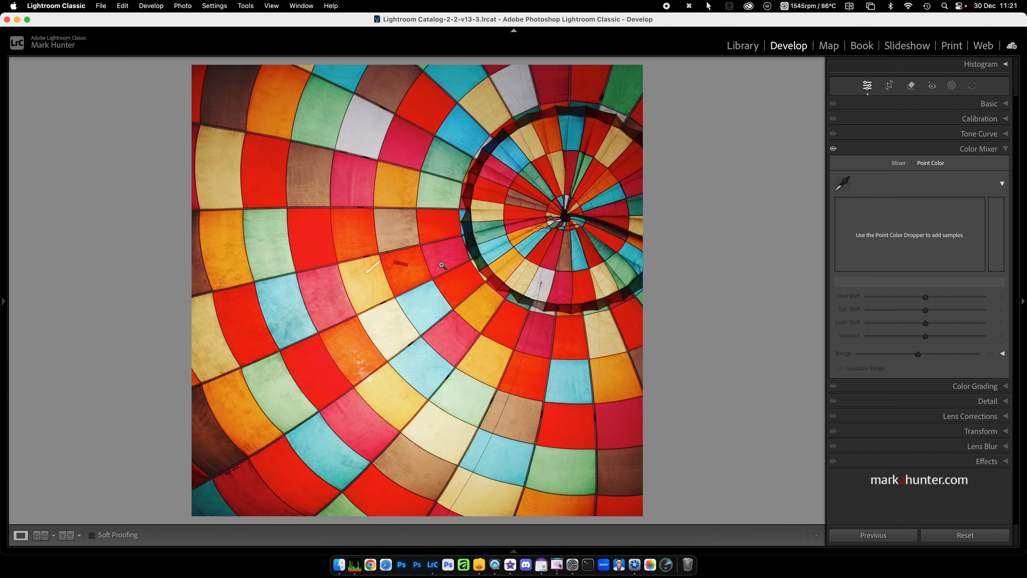
click(843, 183)
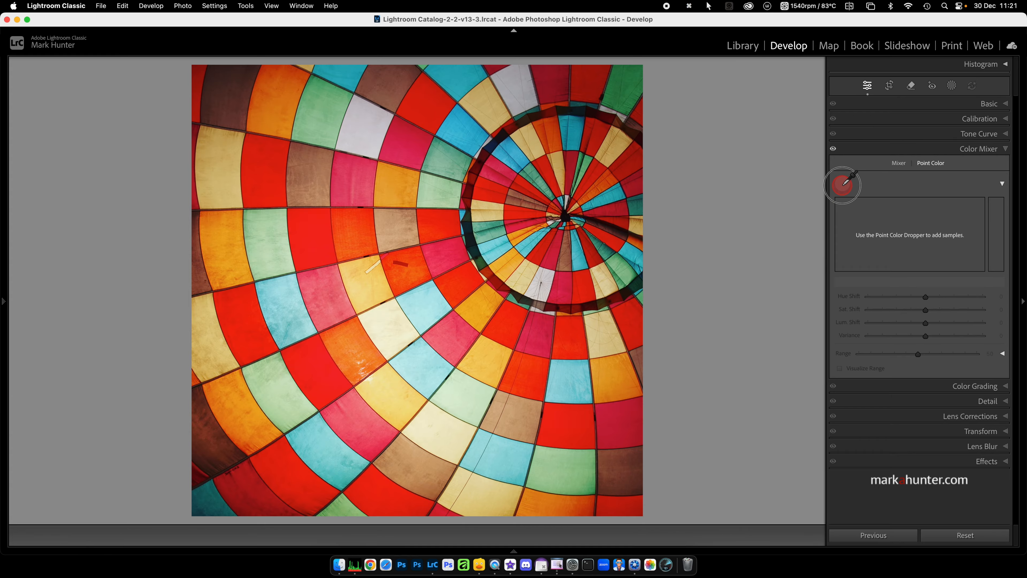
click(454, 278)
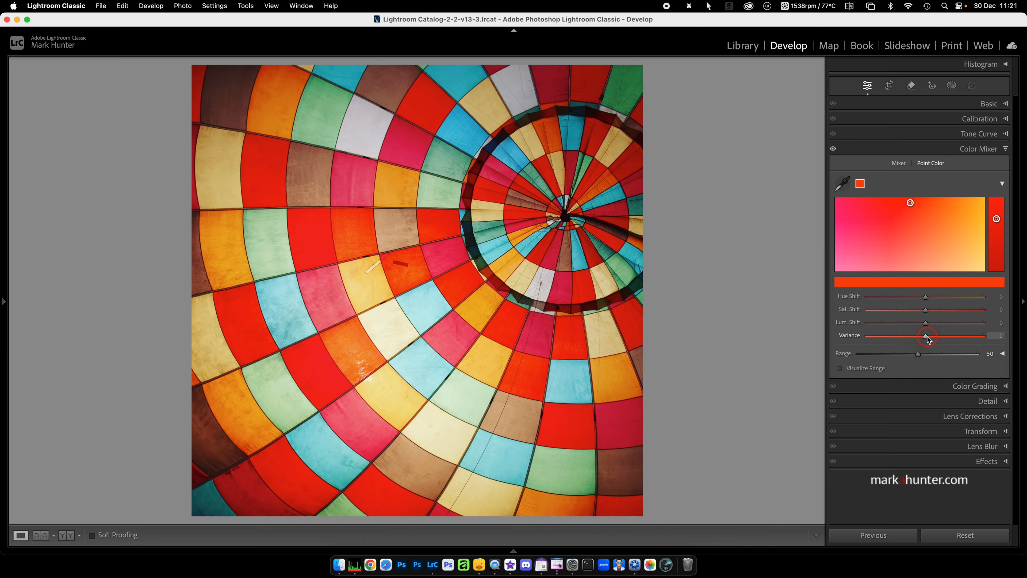
Step: Test the red-orange sample's Variance at the extremes of -100 and 100, and set it to 1
drag(927, 338, 928, 338)
drag(910, 339, 848, 338)
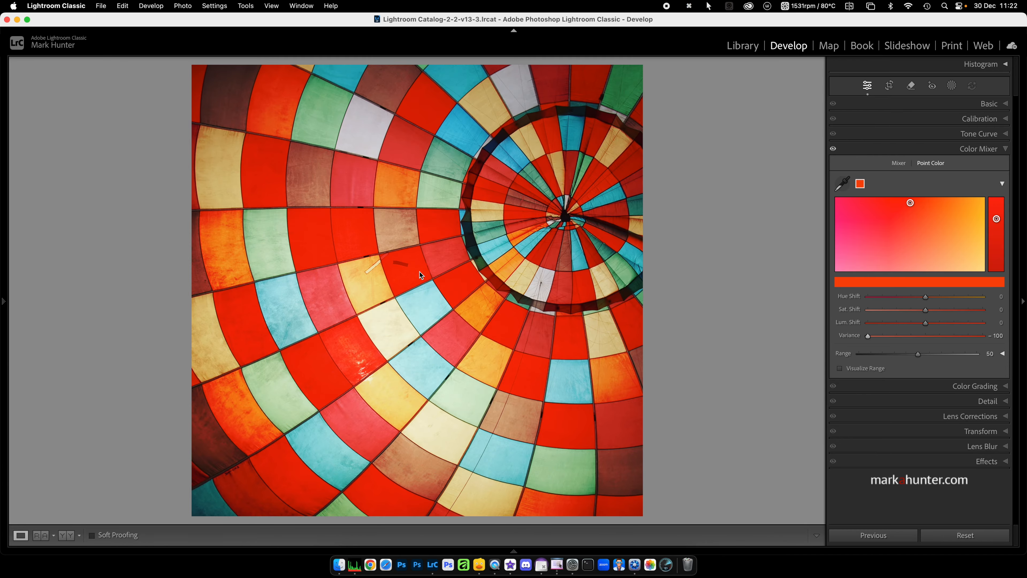
click(911, 336)
drag(912, 336, 983, 343)
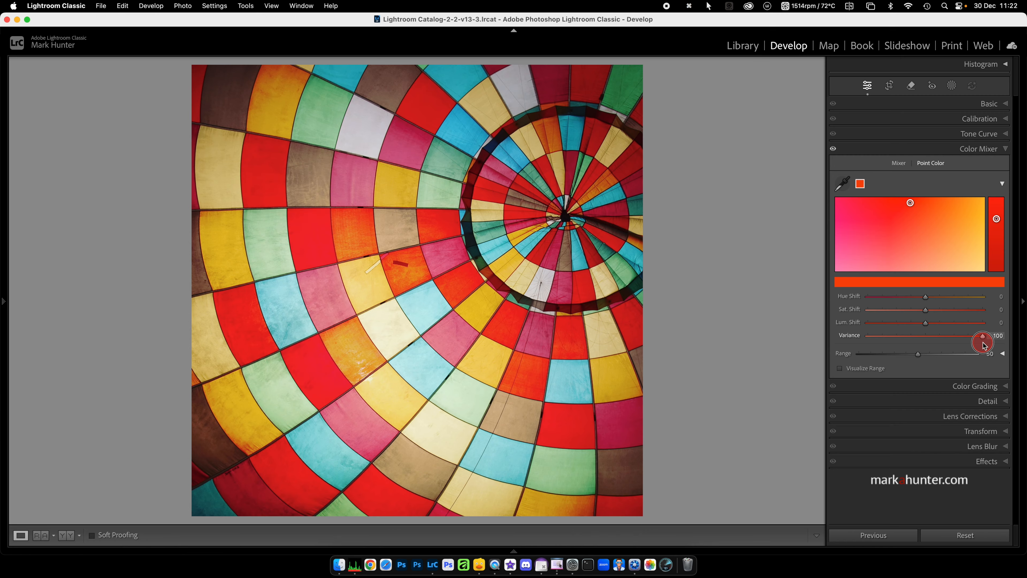
drag(984, 345, 858, 340)
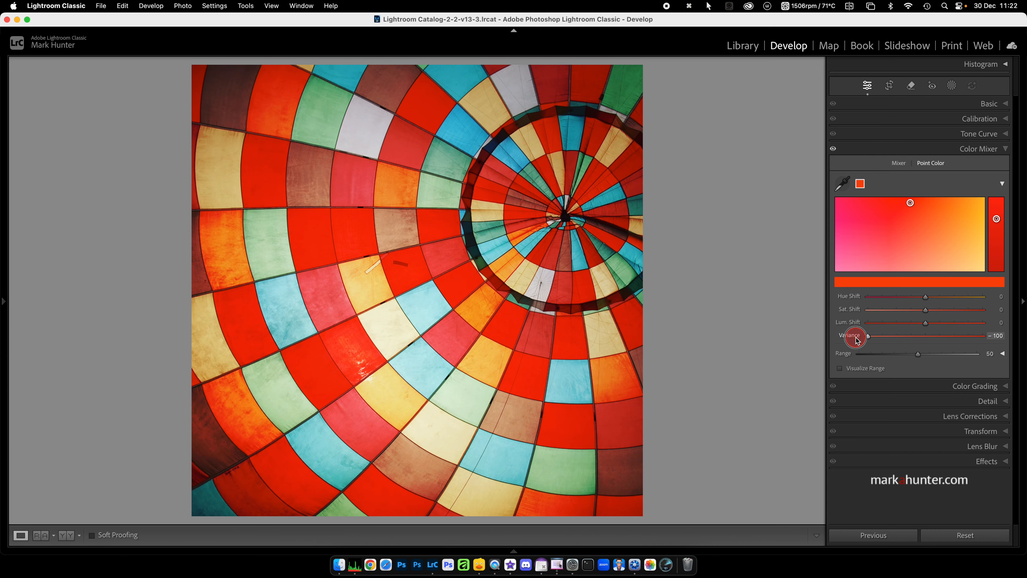
drag(857, 340, 925, 347)
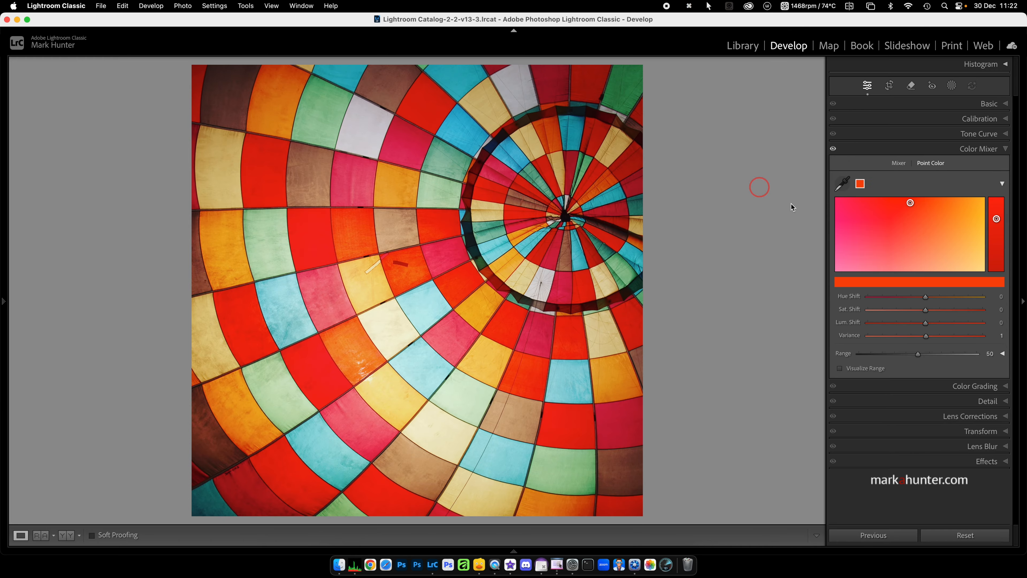
Step: Add a pale green balloon panel as a second Point Color, test its Variance at -100 and return it close to neutral
click(842, 183)
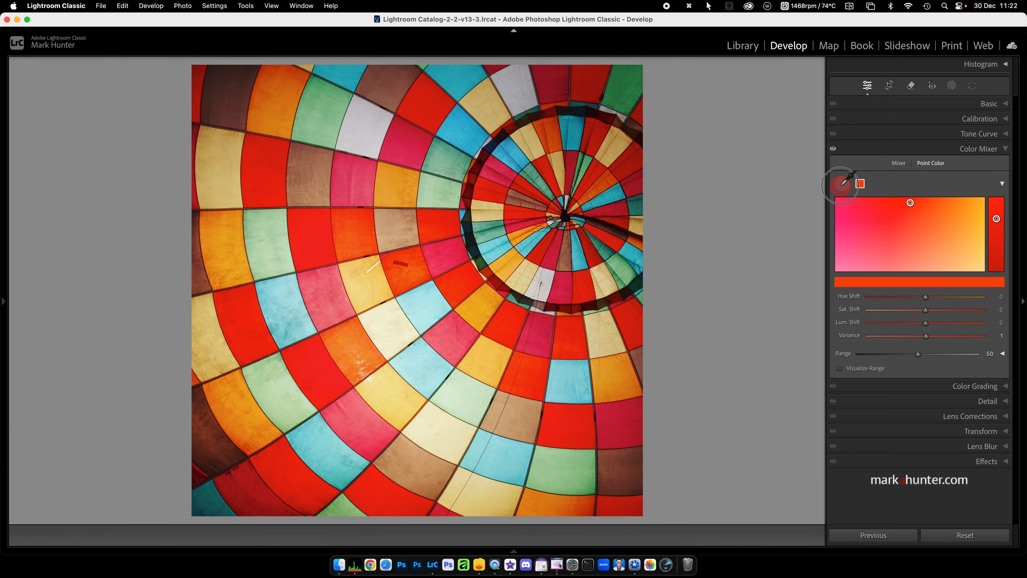
click(328, 114)
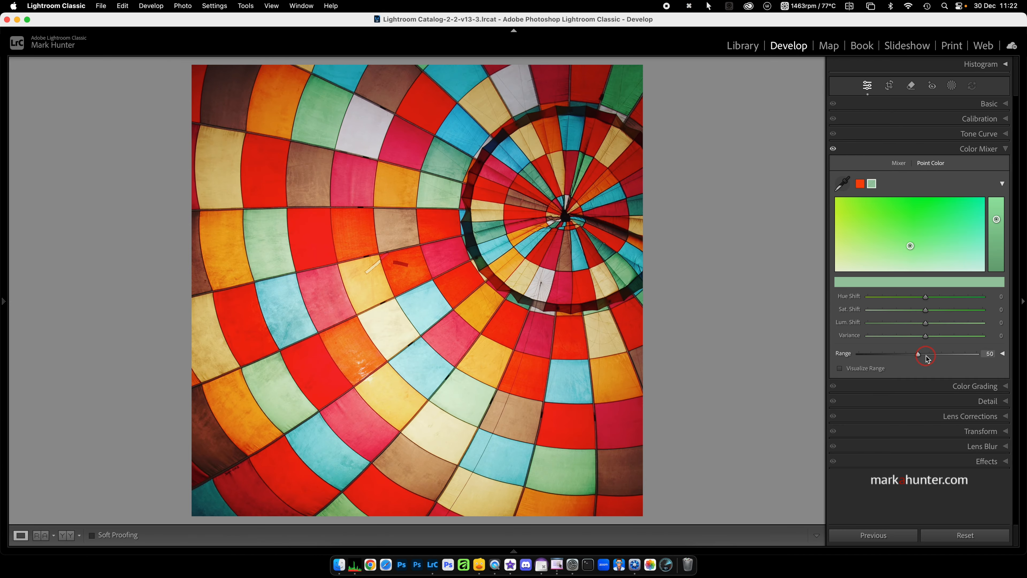
mouse_move(926, 337)
mouse_down()
mouse_move(835, 335)
mouse_move(1023, 355)
mouse_move(843, 350)
mouse_move(1023, 355)
mouse_move(859, 368)
mouse_up()
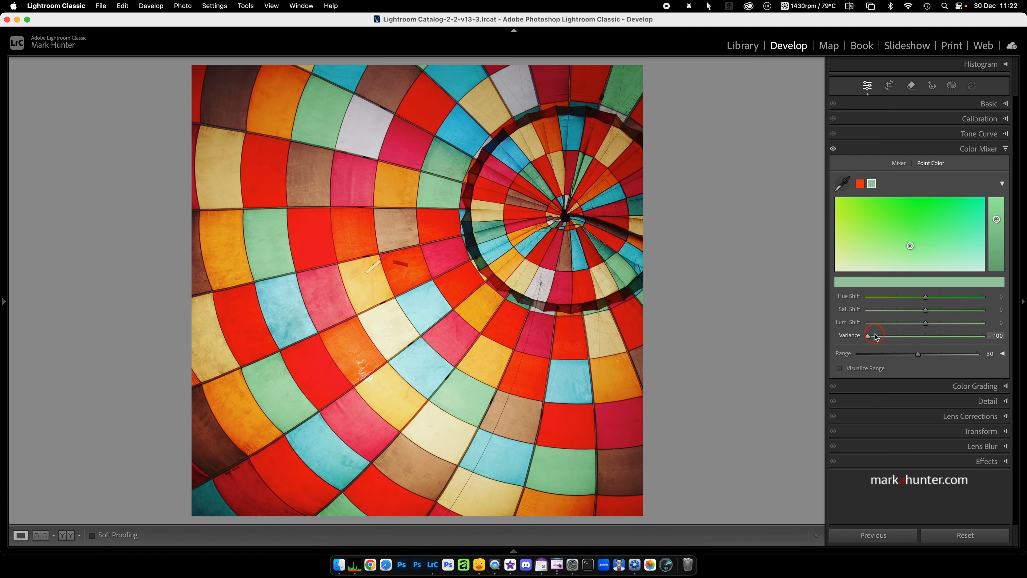
mouse_move(869, 338)
mouse_down()
mouse_move(1000, 345)
mouse_move(833, 350)
mouse_move(927, 350)
mouse_up()
Step: Reselect the red-orange Point Color sample and raise its Variance to the maximum
click(861, 186)
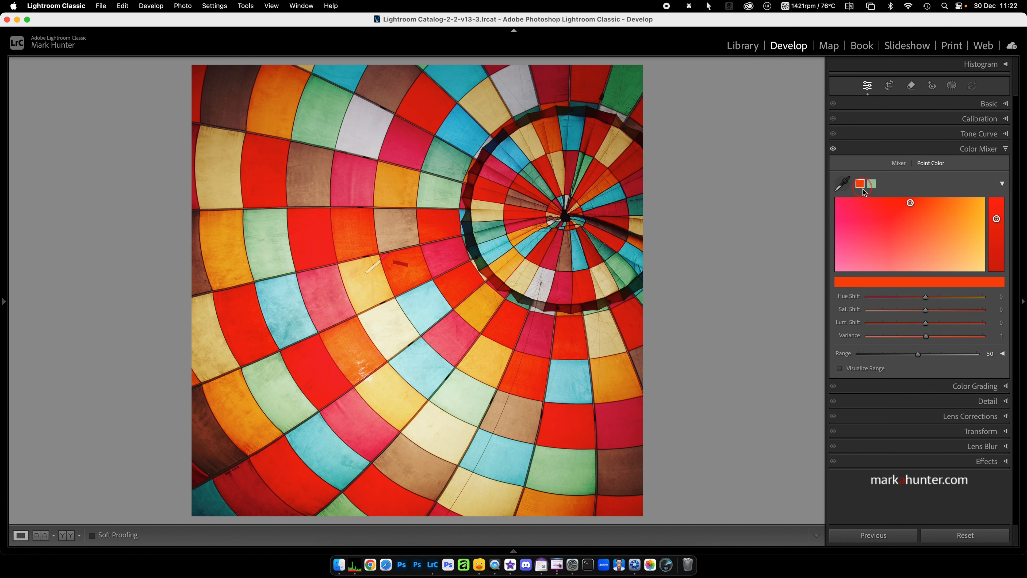
drag(927, 336, 1023, 369)
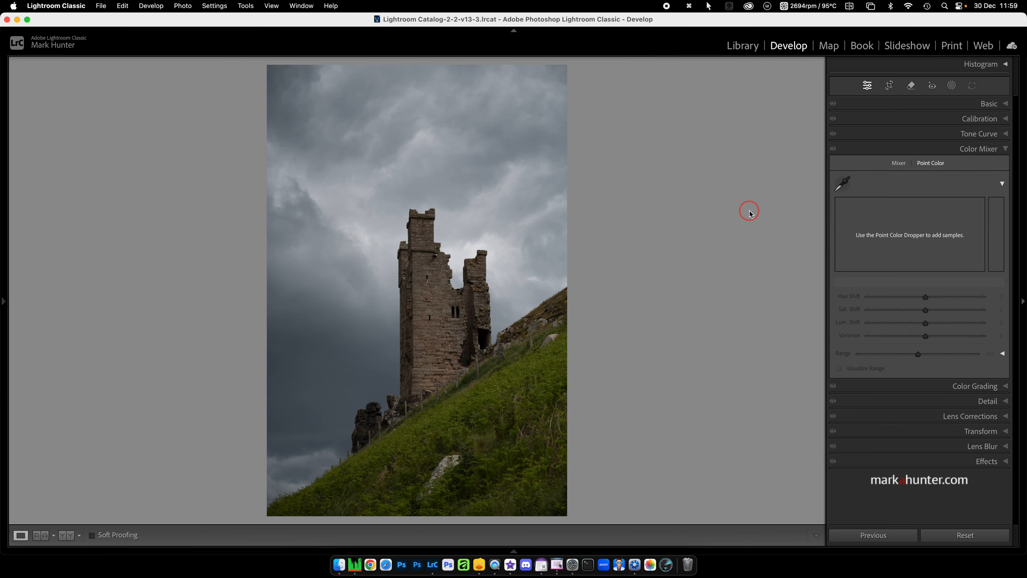
Step: View the Shadows, Midtones and Highlights wheels in Color Grading for the castle ruin photo
click(1006, 387)
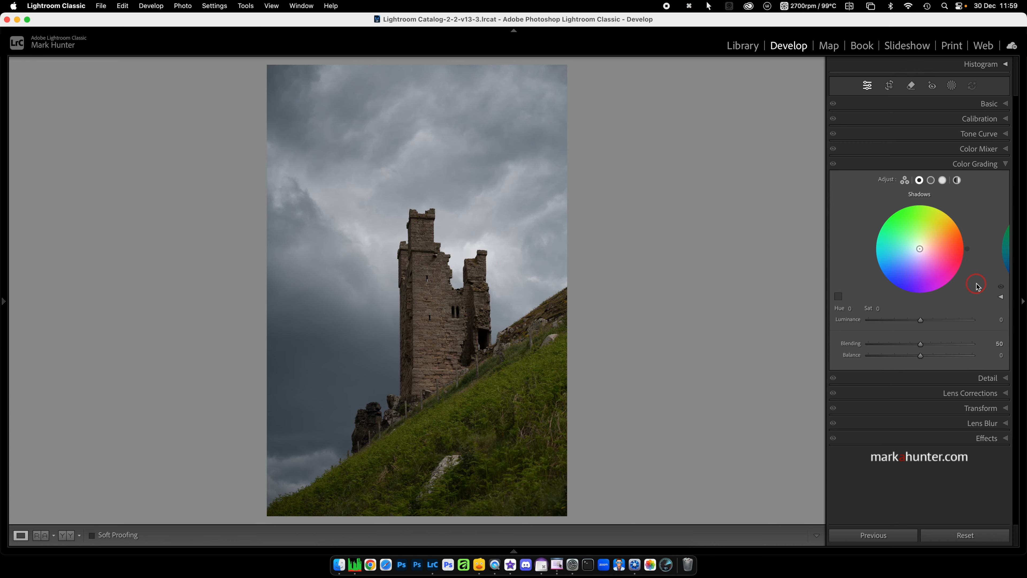
click(932, 180)
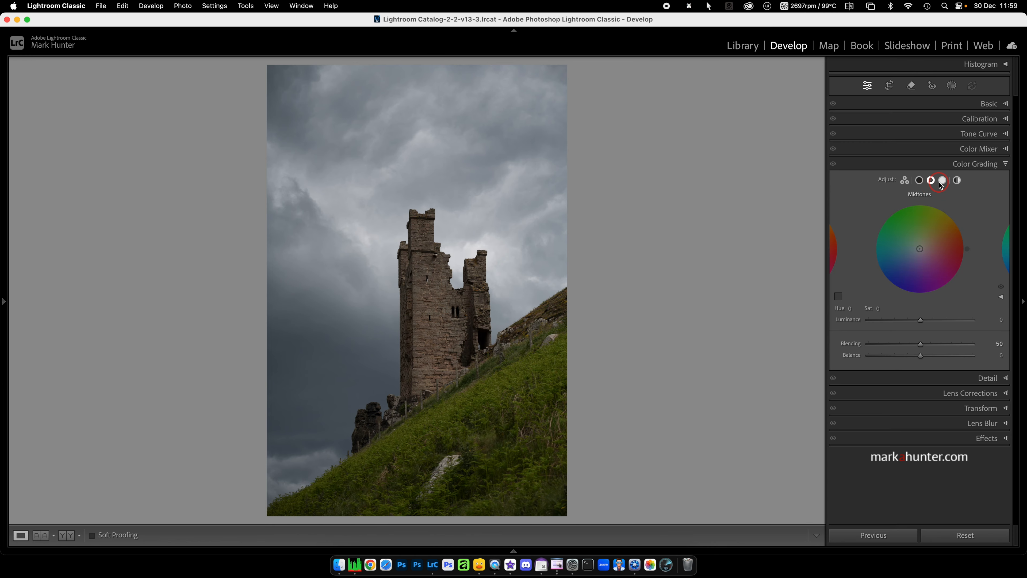
click(943, 181)
Step: Review the Color Mixer's HSL Saturation and Luminance controls for comparison, and return to Color Grading
click(1006, 149)
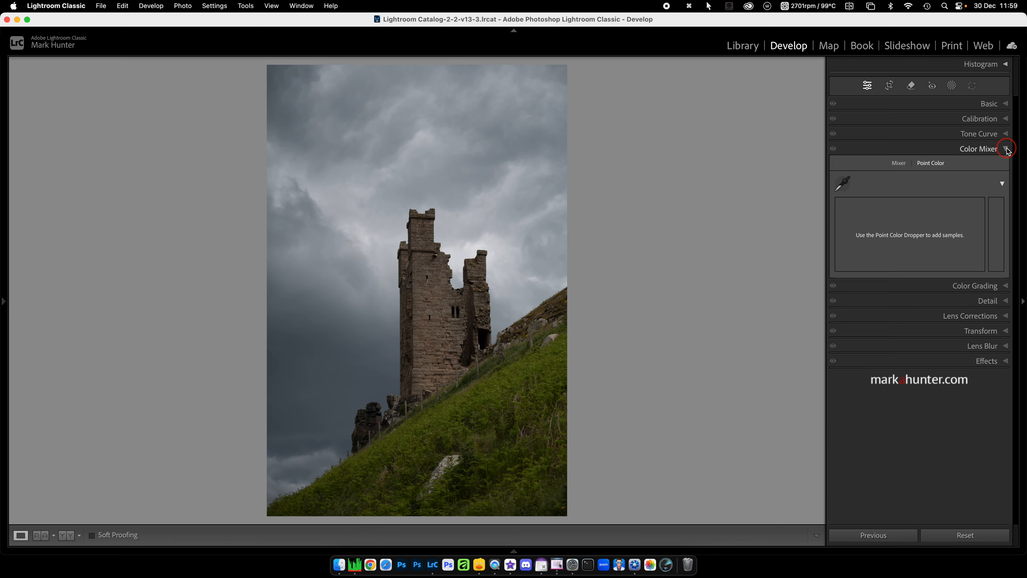
click(898, 163)
click(896, 165)
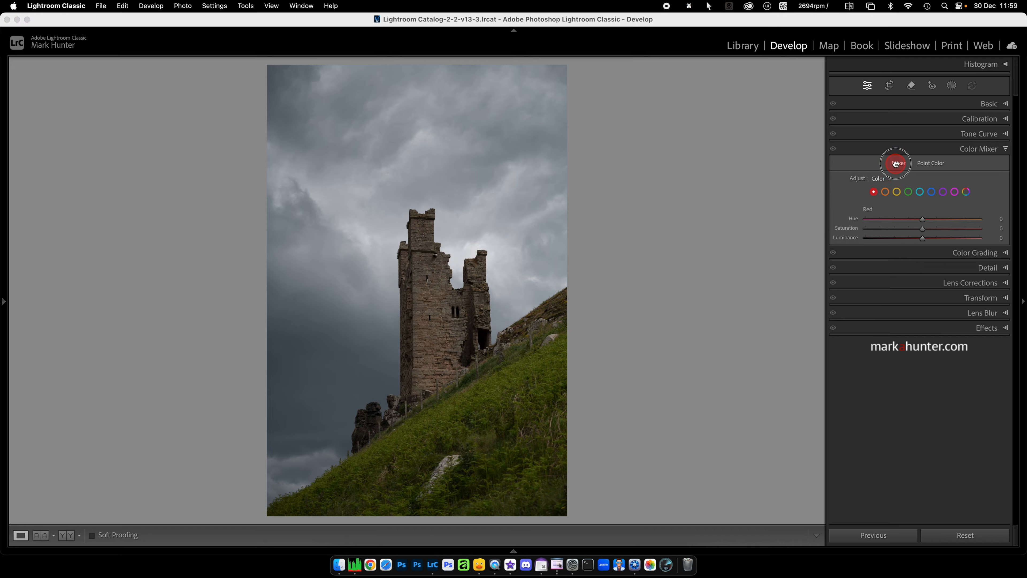
click(880, 178)
click(883, 167)
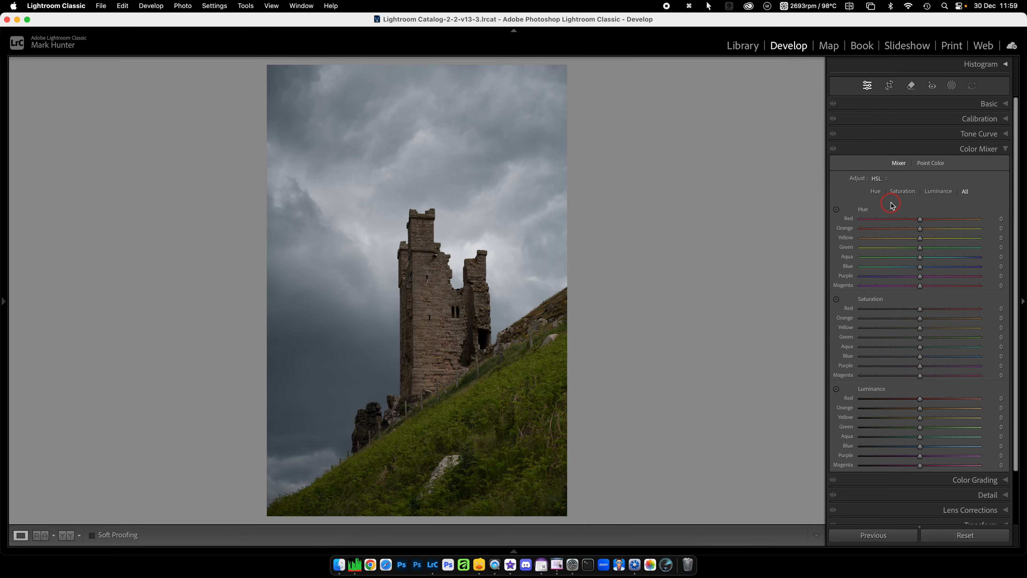
click(902, 191)
click(937, 191)
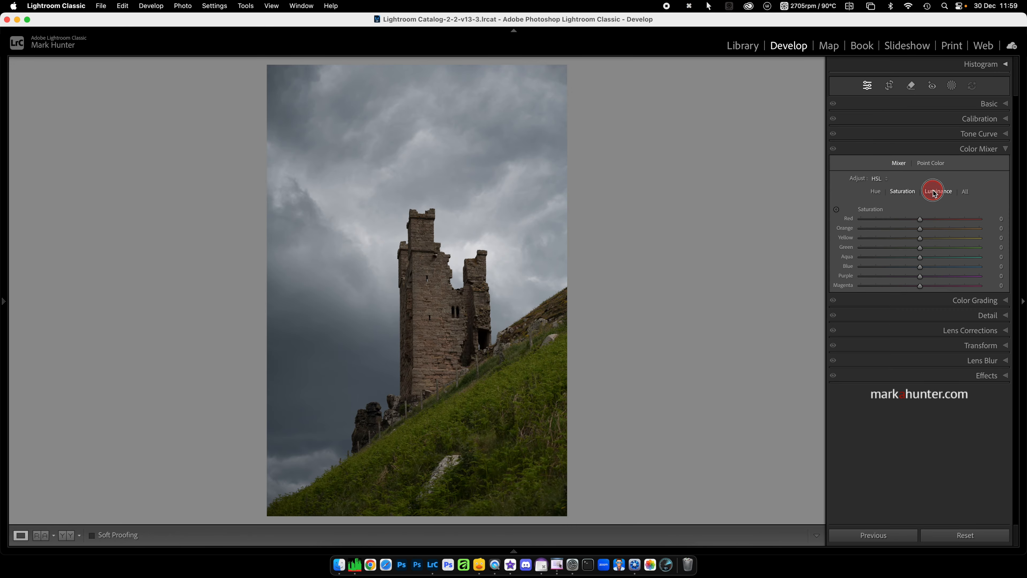
click(1007, 302)
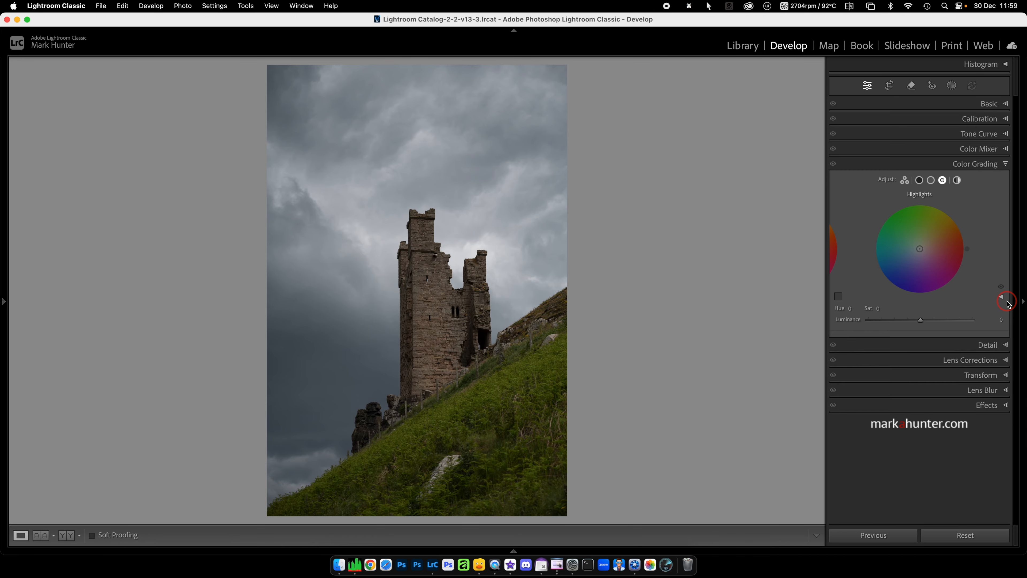
Step: Show all three Color Grading wheels for the castle ruin photo, tinting the shadows blue and the highlights yellow
click(906, 180)
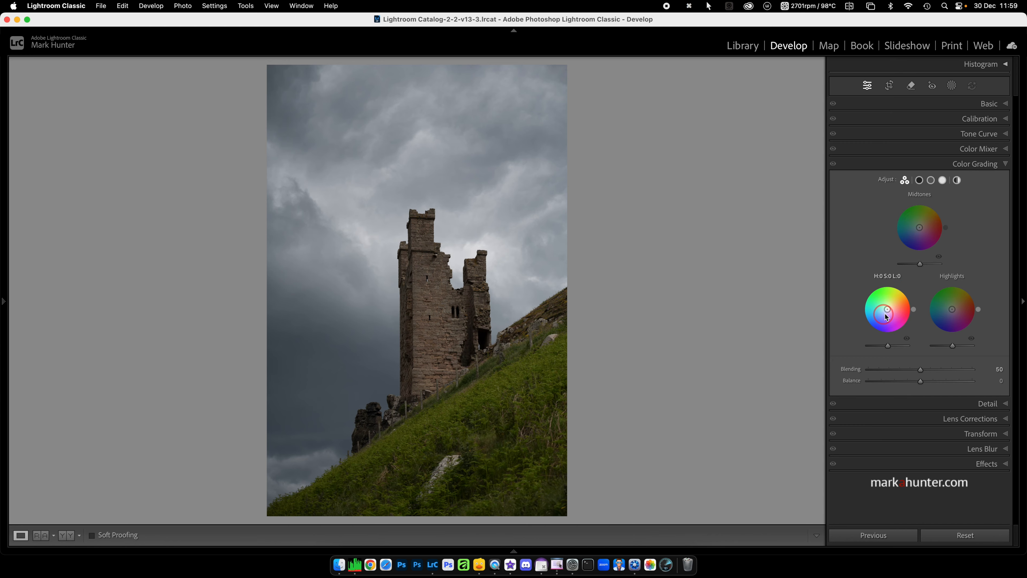
mouse_move(888, 312)
mouse_down()
mouse_move(863, 332)
mouse_move(876, 322)
mouse_up()
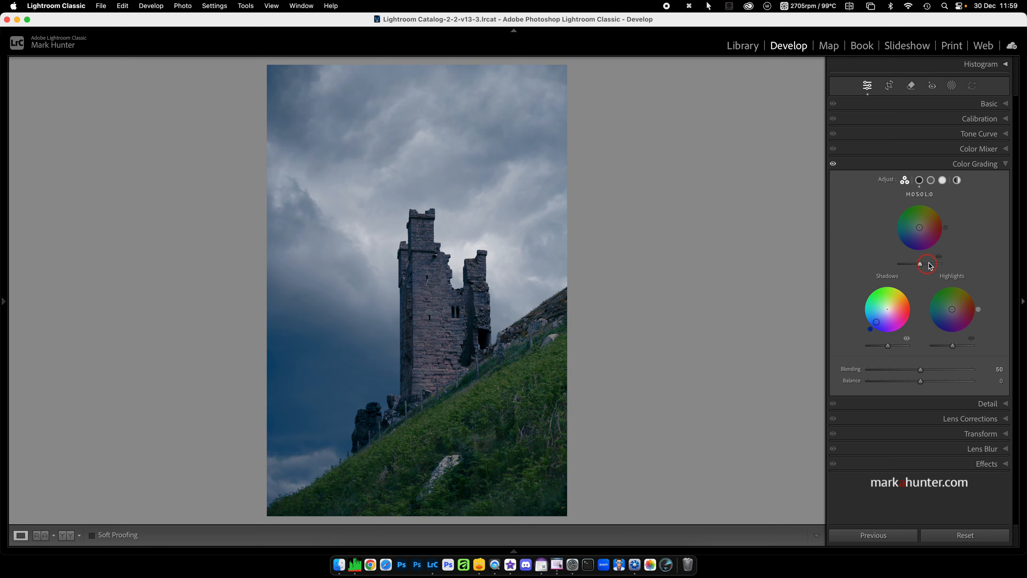
drag(962, 317, 963, 296)
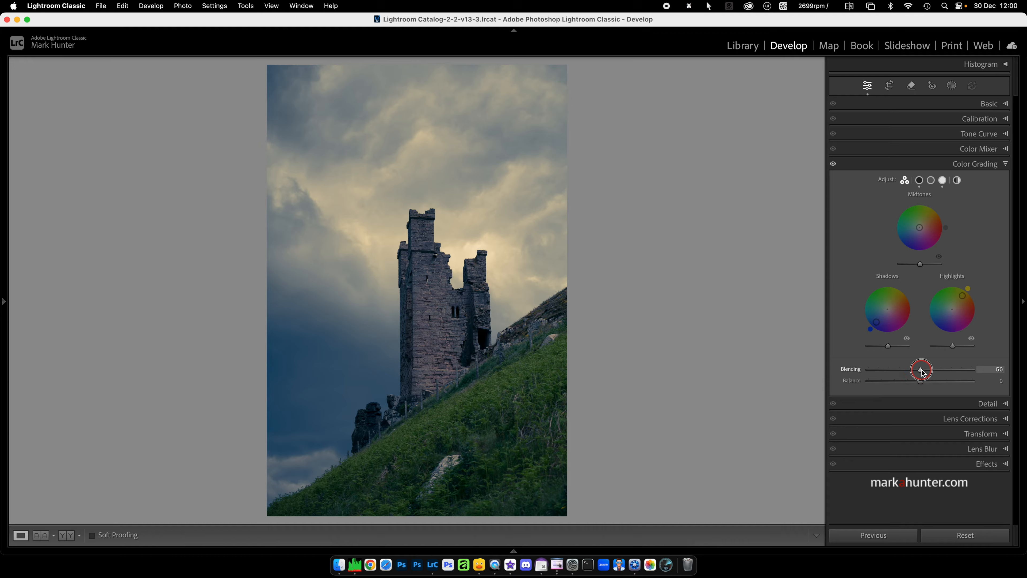
Step: Test Color Grading Blending at 100 and restore it to 50, and test Balance at -100 and return it close to neutral
drag(849, 369, 994, 376)
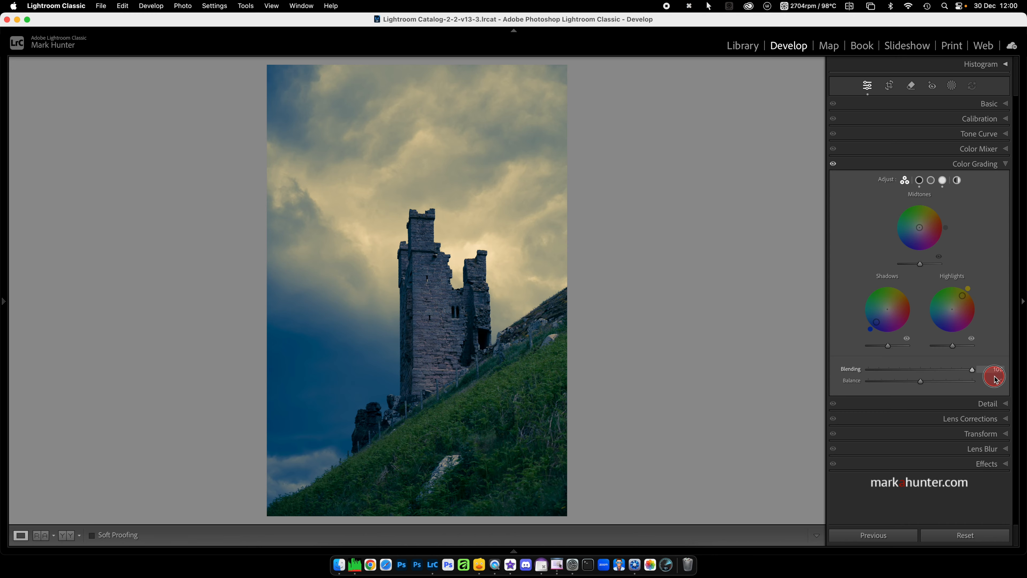
drag(995, 378, 920, 371)
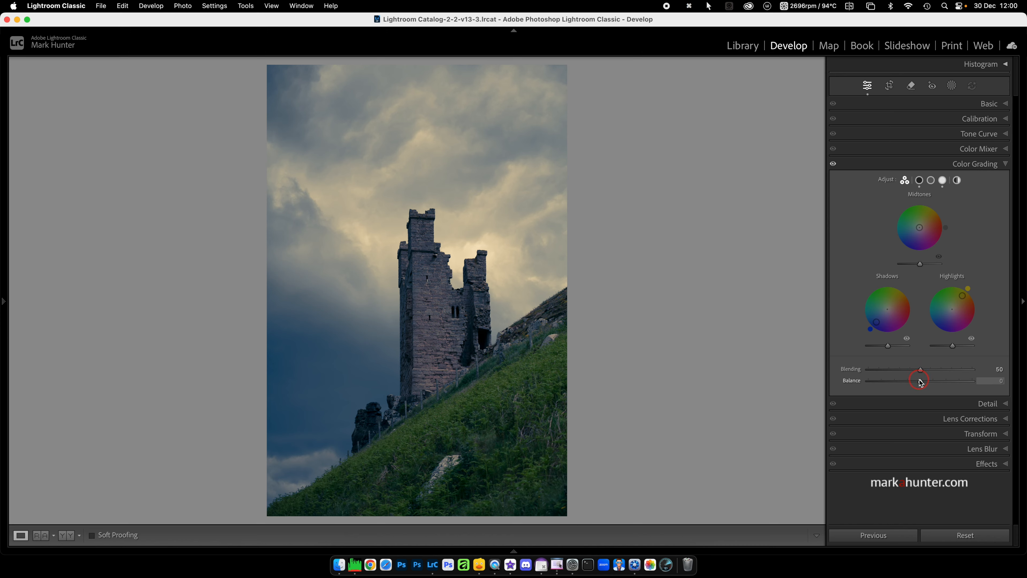
drag(921, 382, 850, 381)
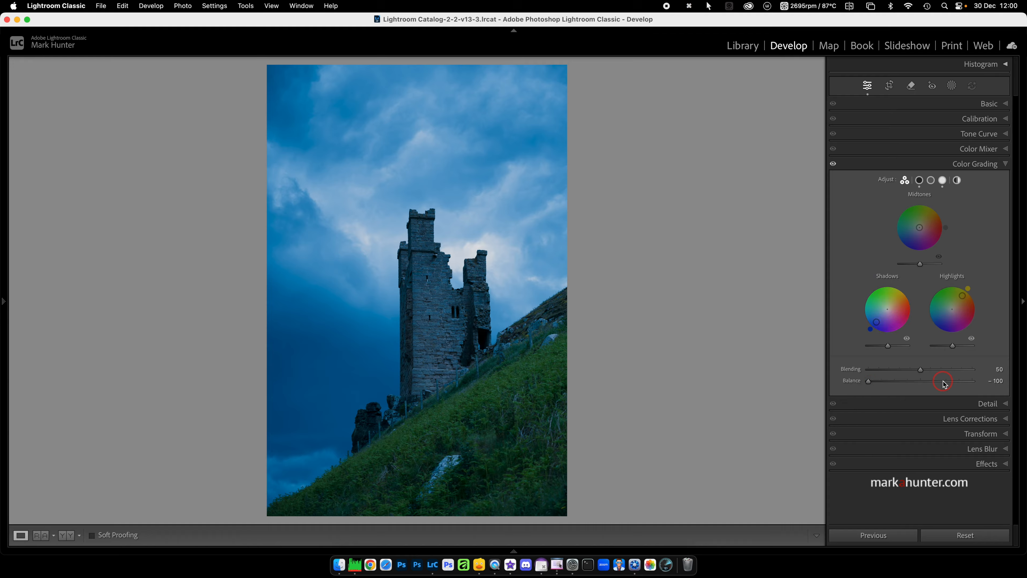
drag(868, 382, 871, 383)
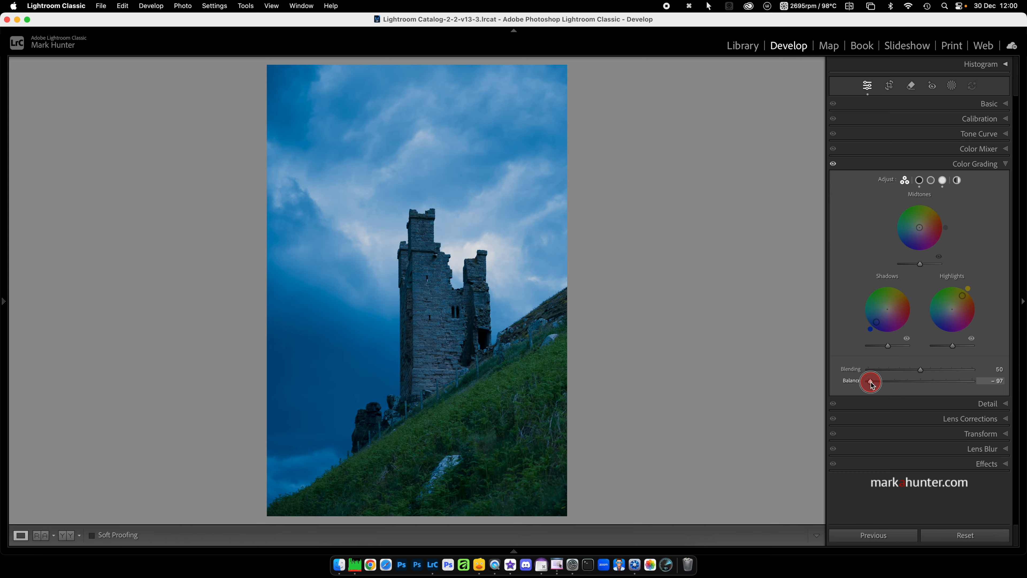
drag(872, 384, 921, 387)
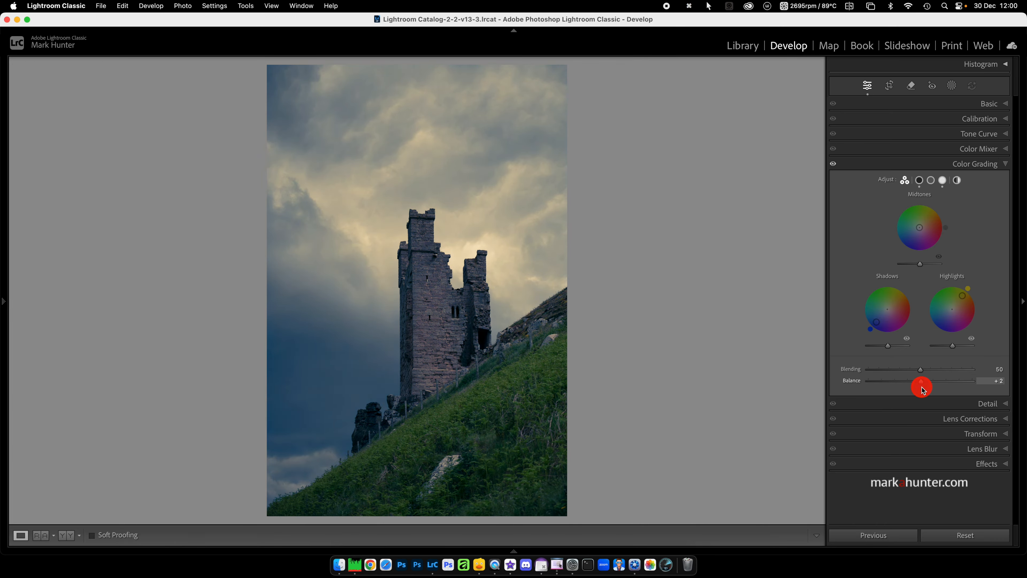
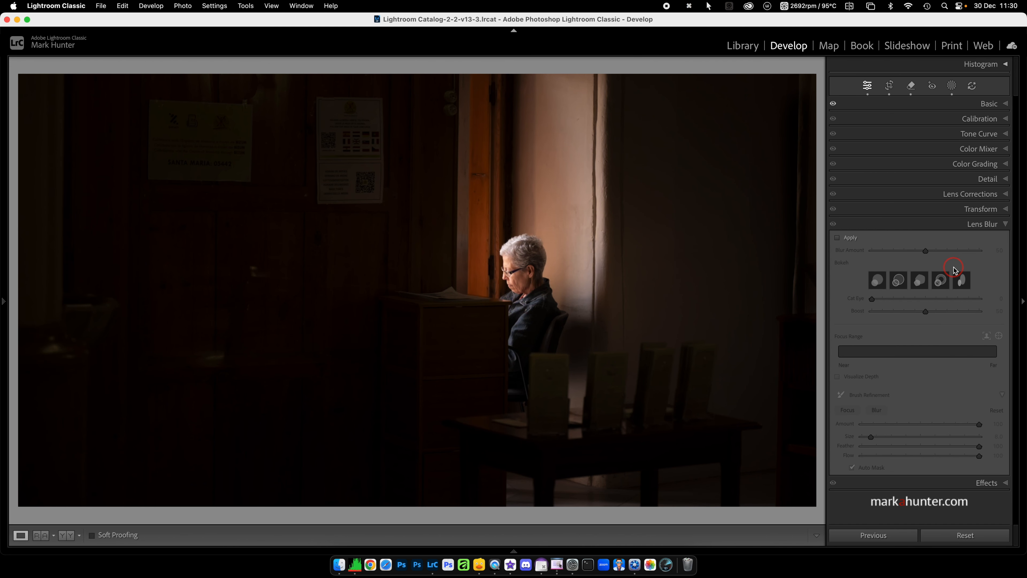
Step: Apply a post-crop vignette Amount of -16 and grain with Amount 51 and Size 35 to the photo of the seated woman
click(1004, 483)
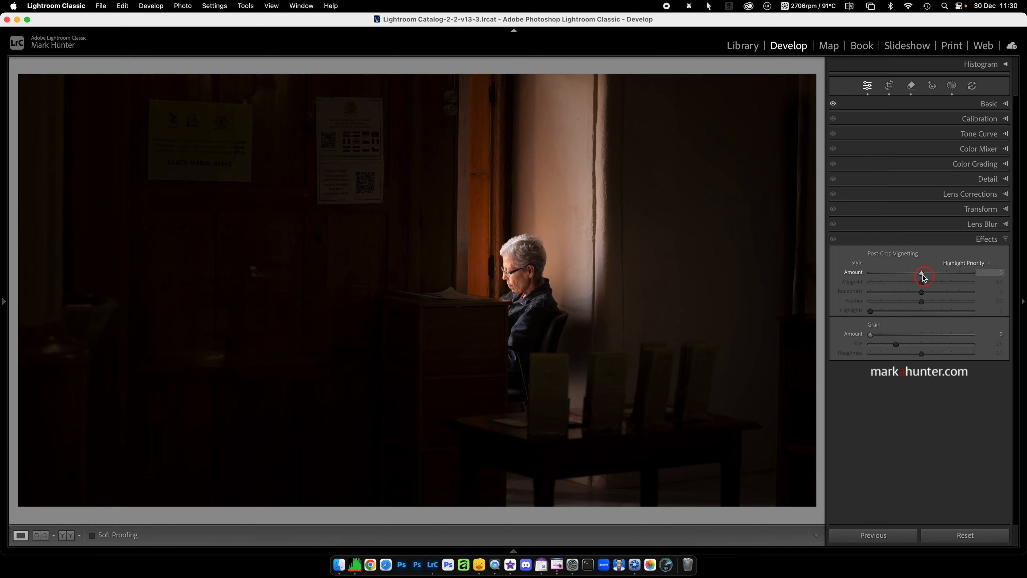
drag(921, 273, 913, 275)
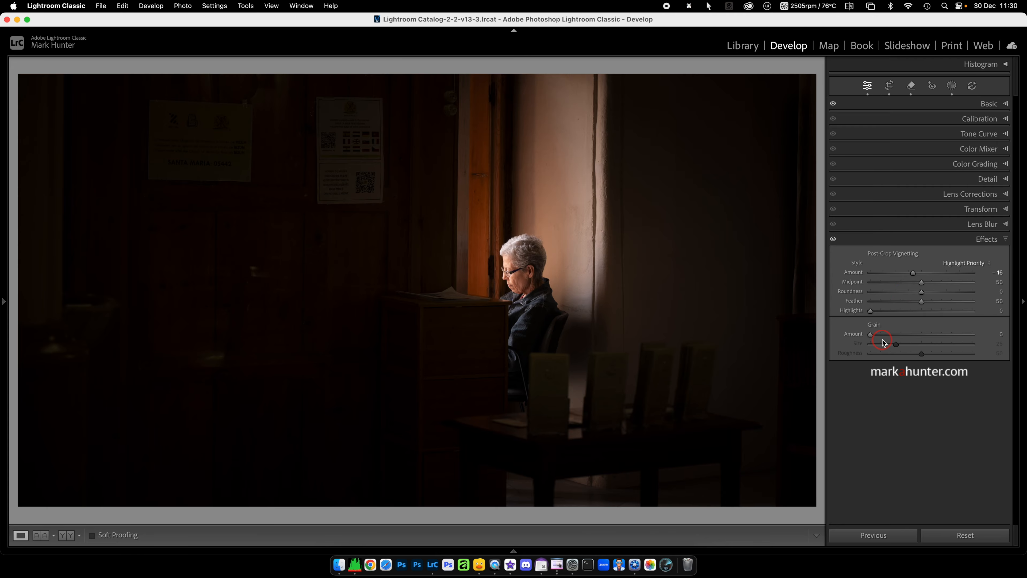
click(535, 280)
drag(873, 335, 917, 335)
click(559, 319)
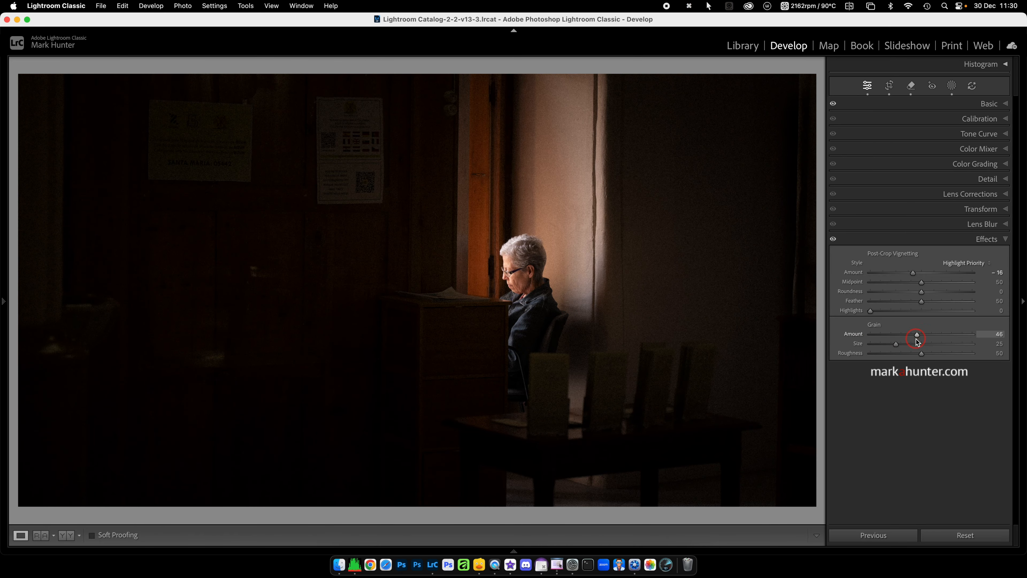
drag(896, 344, 924, 336)
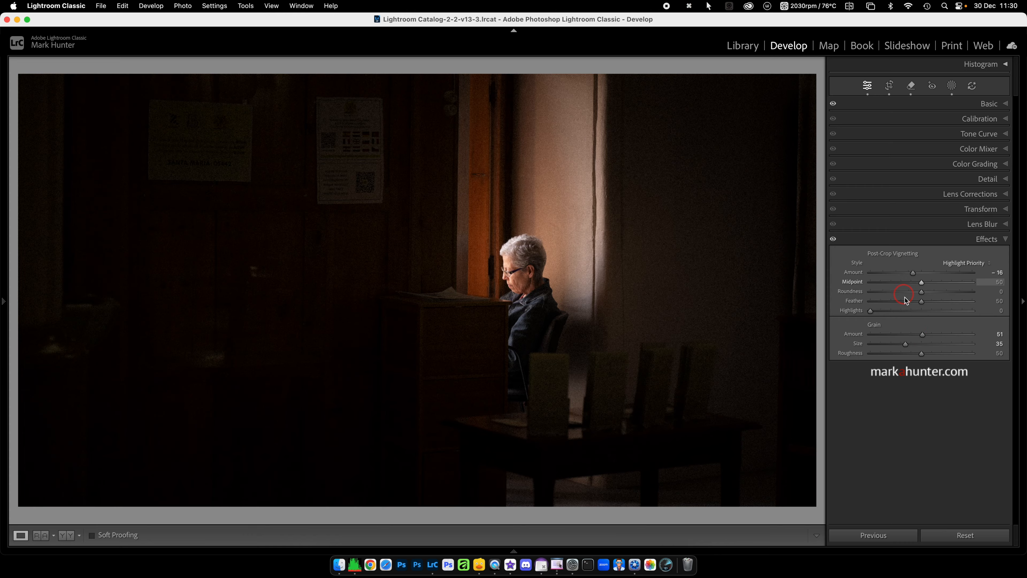
Step: Find and apply the Aged Photo preset from the Creative group by filtering for "aged", and set the grain Amount to 53
mouse_move(5, 304)
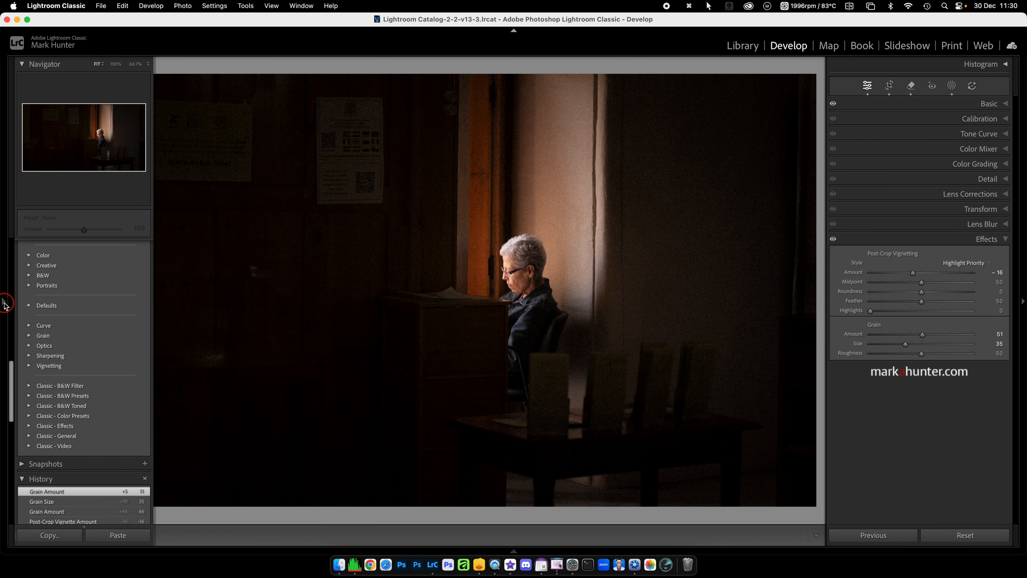
click(5, 304)
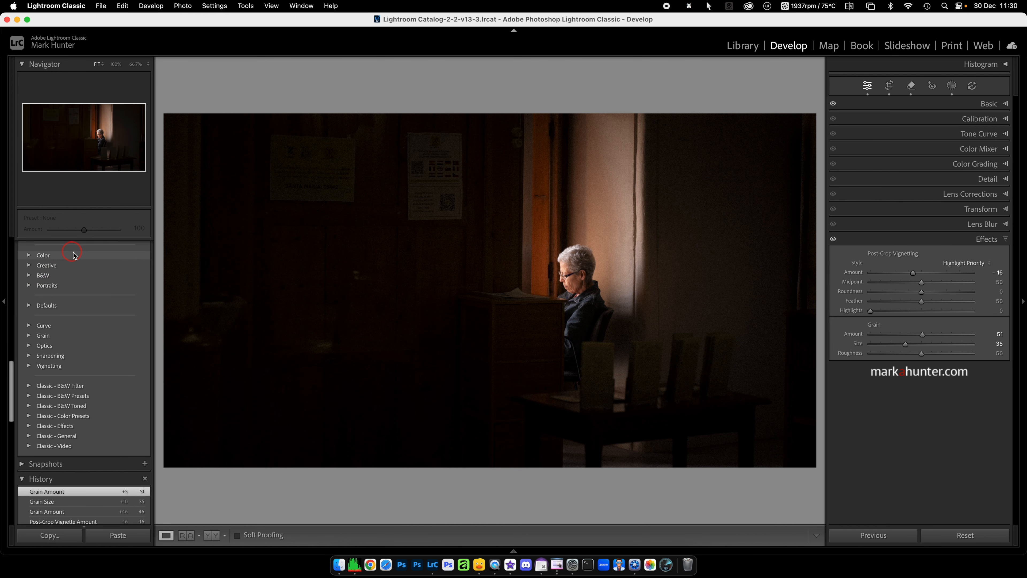
scroll(76, 283, up, 10)
click(79, 261)
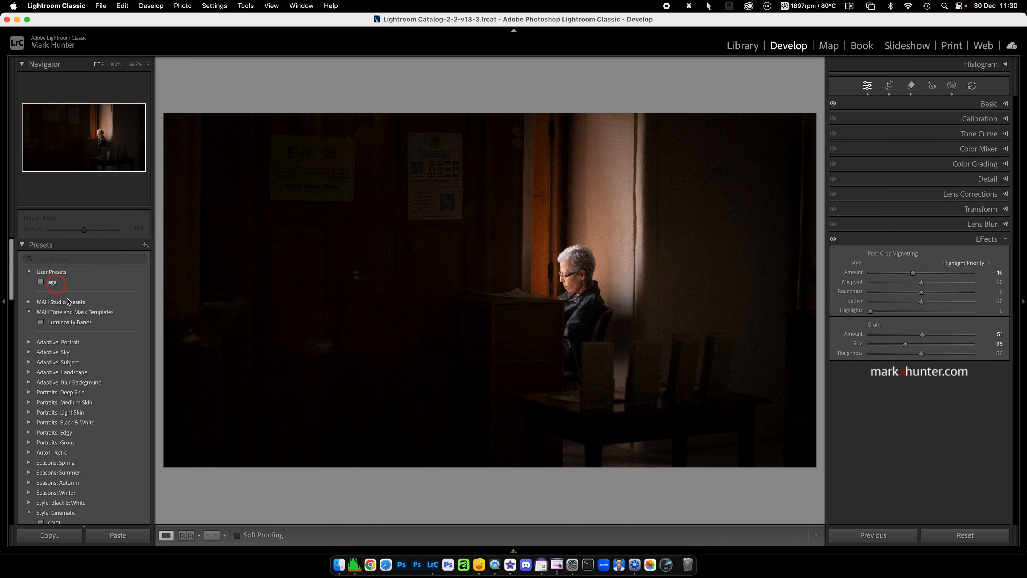
click(71, 263)
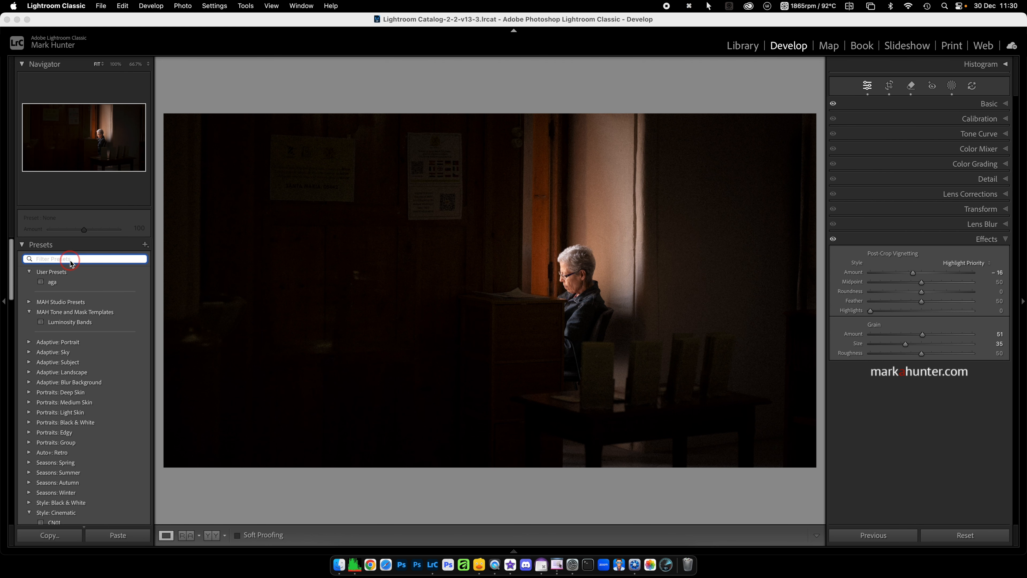
text(aged)
click(39, 275)
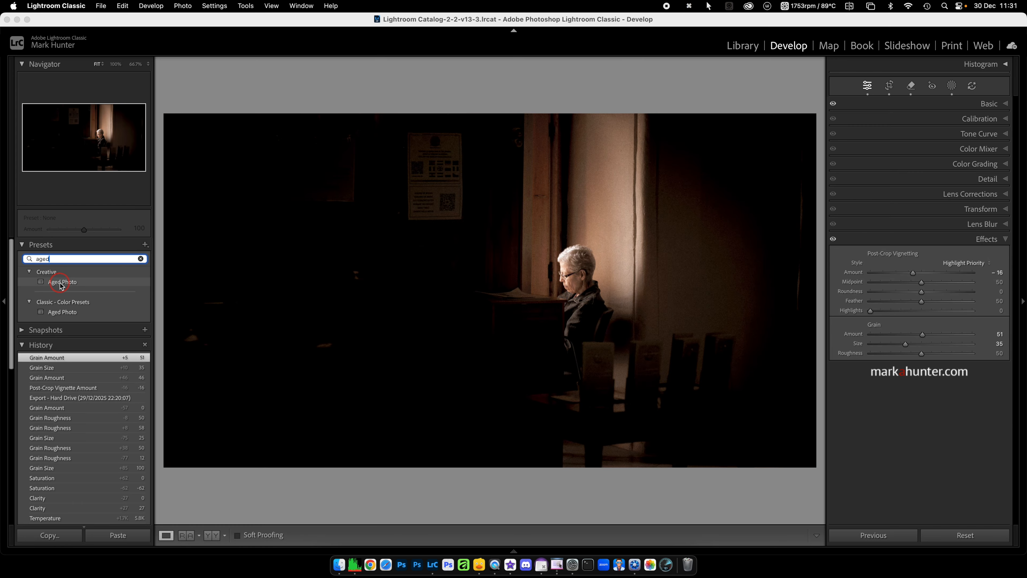
click(60, 283)
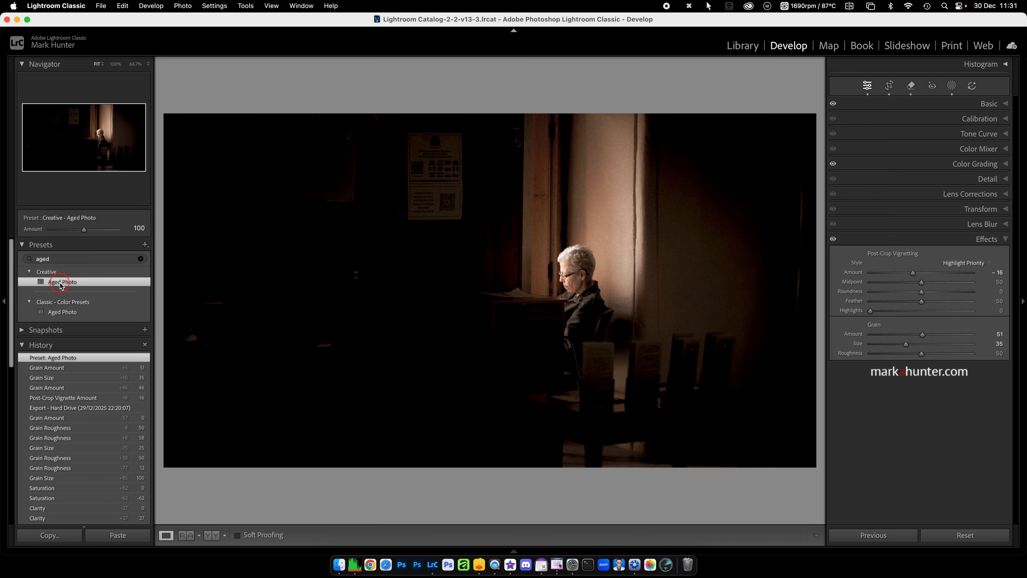
mouse_move(921, 334)
mouse_down()
mouse_move(855, 334)
mouse_move(952, 337)
mouse_move(832, 345)
mouse_move(954, 344)
mouse_move(883, 349)
mouse_move(924, 345)
mouse_up()
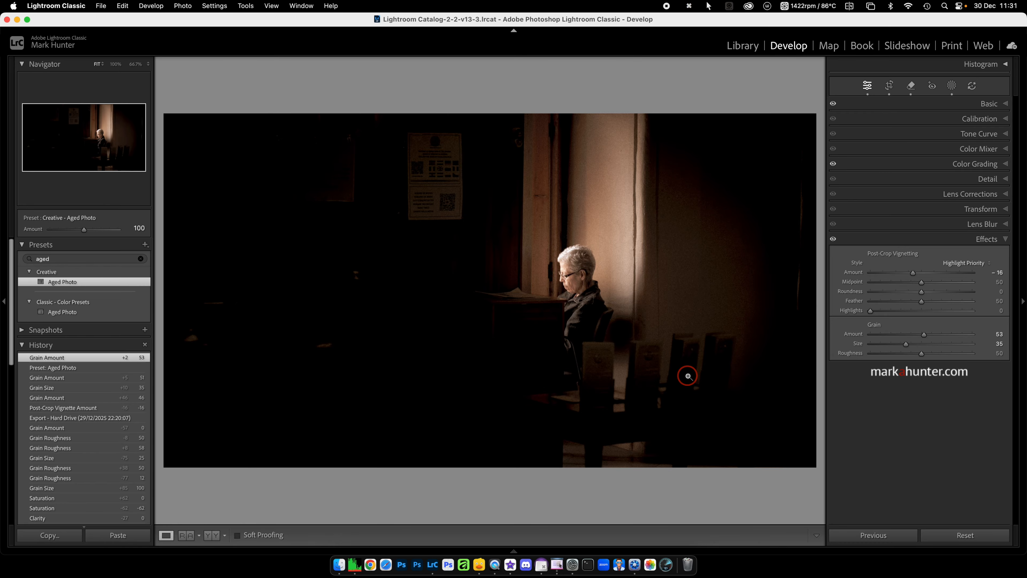
Step: Go to the lakeside Ferris wheel photo and enable profile corrections in Lens Corrections
key(Right)
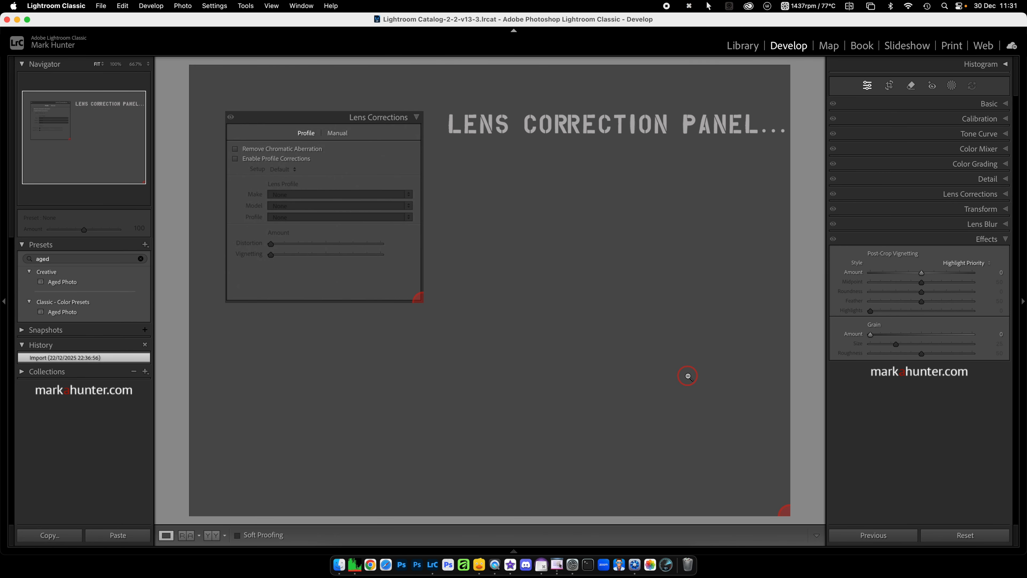
key(Right)
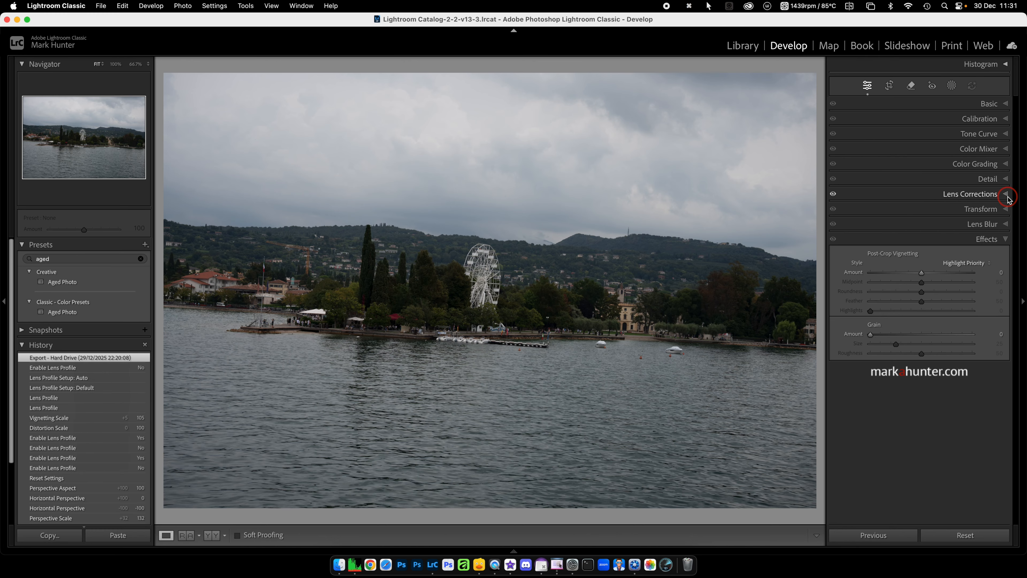
click(1006, 194)
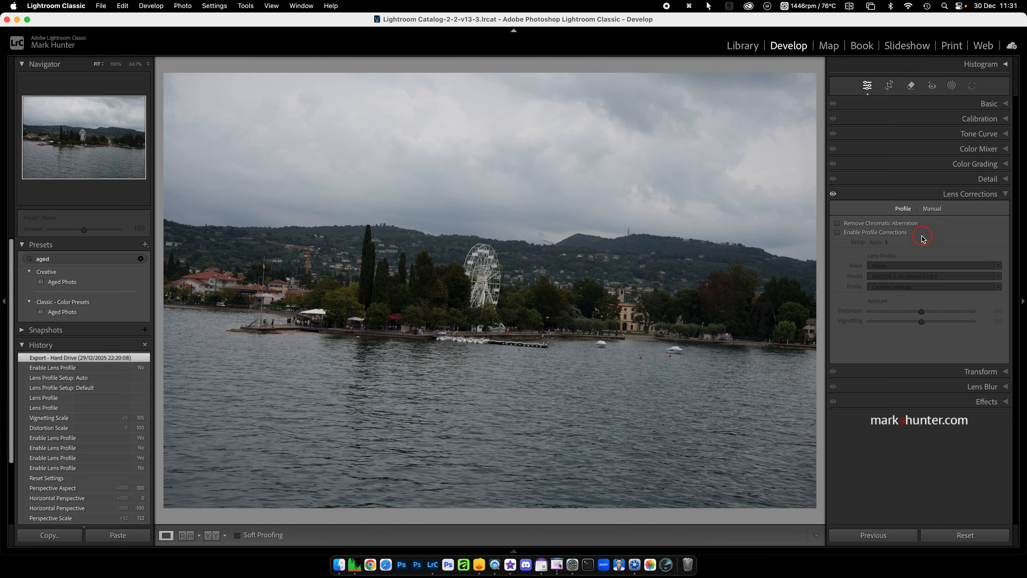
click(838, 233)
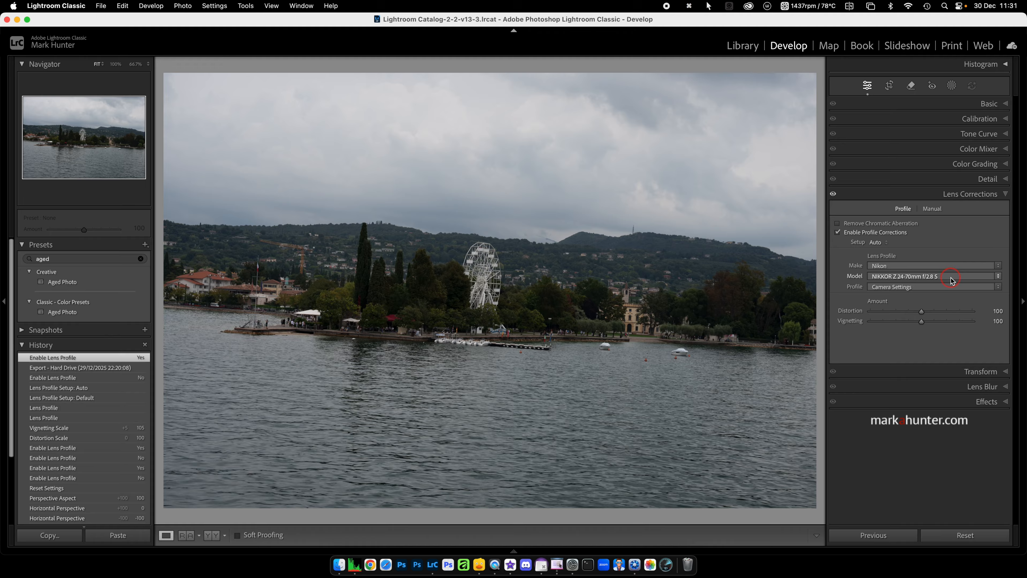
Step: Keep Nikon as the lens make and choose the Nikon AF Fisheye-Nikkor 16mm f/2.8D model for the profile
click(950, 267)
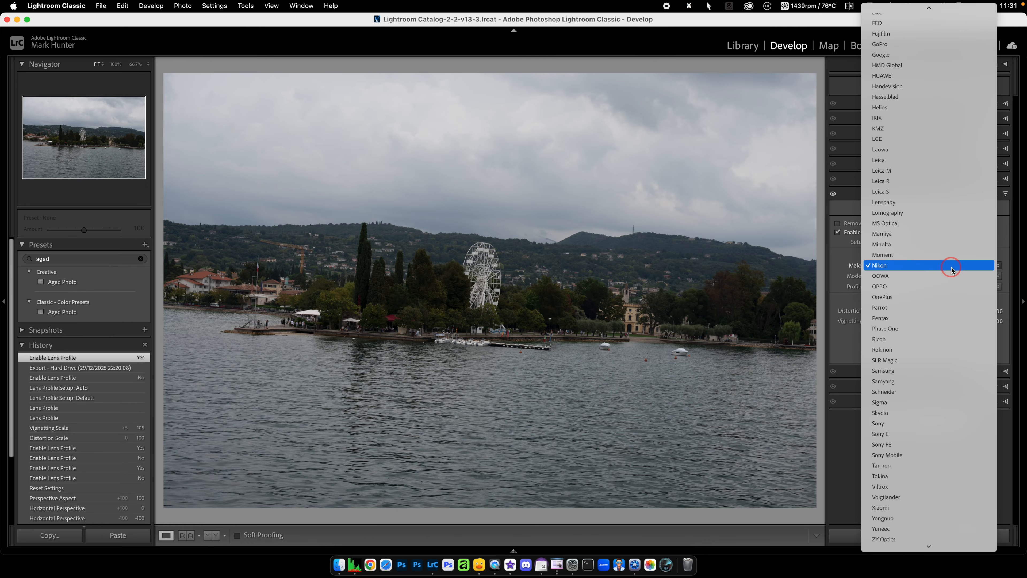
click(951, 266)
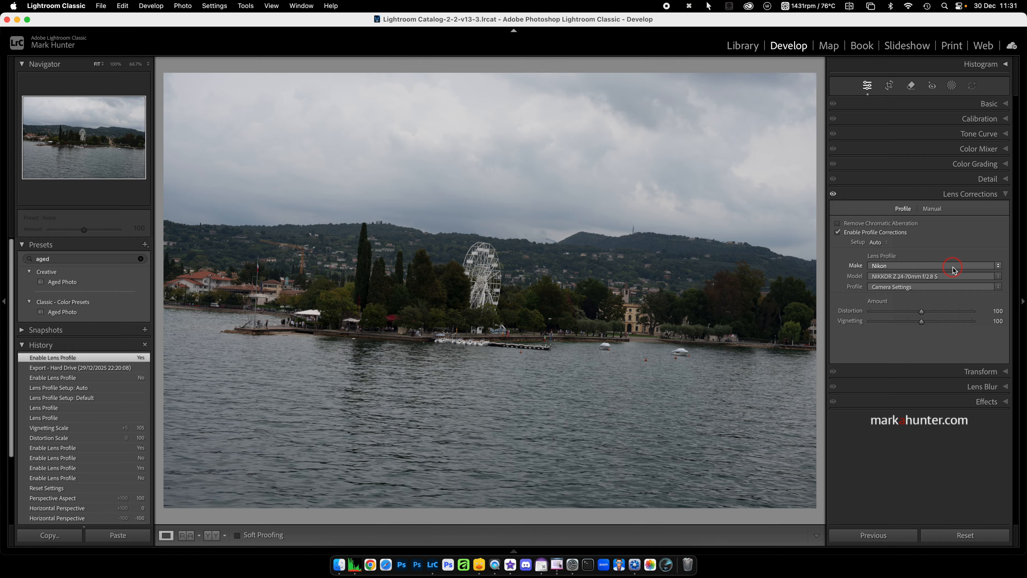
click(949, 277)
click(959, 278)
click(985, 279)
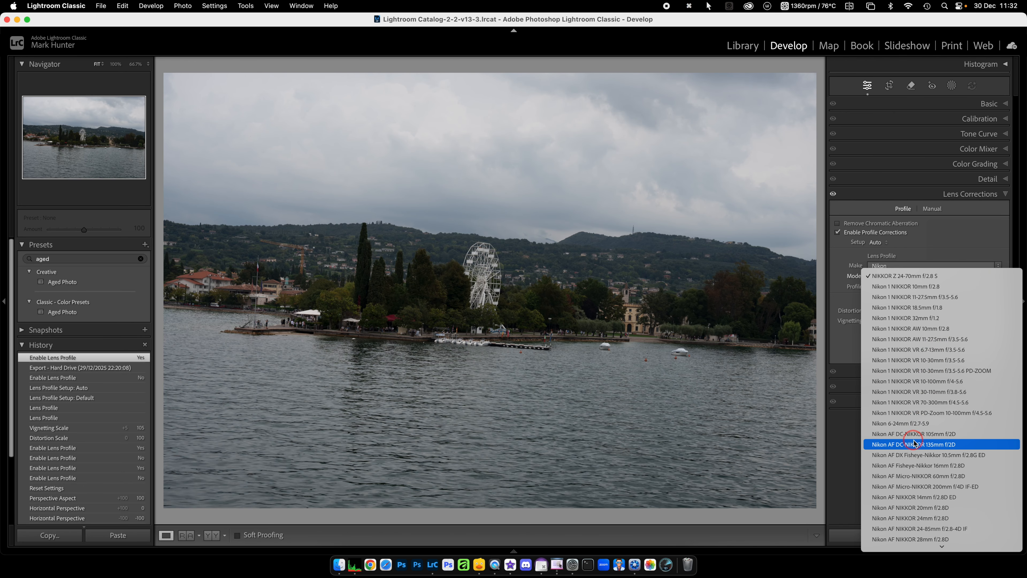
click(936, 466)
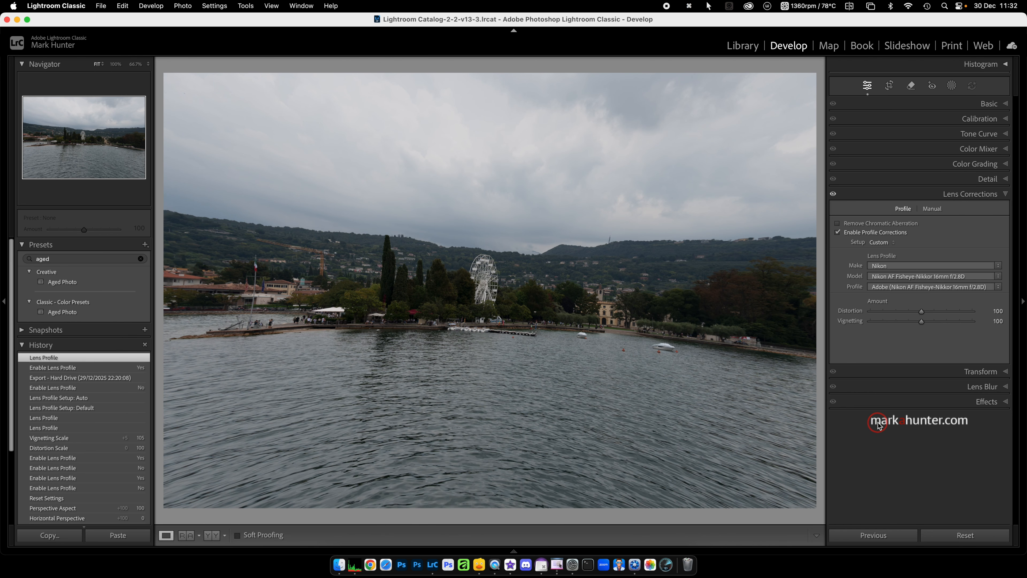
Step: Crop the lakeside photo to a wide frame around the shoreline and Ferris wheel, and straighten it by -1.21
key(r)
drag(815, 507, 795, 472)
drag(795, 121, 767, 154)
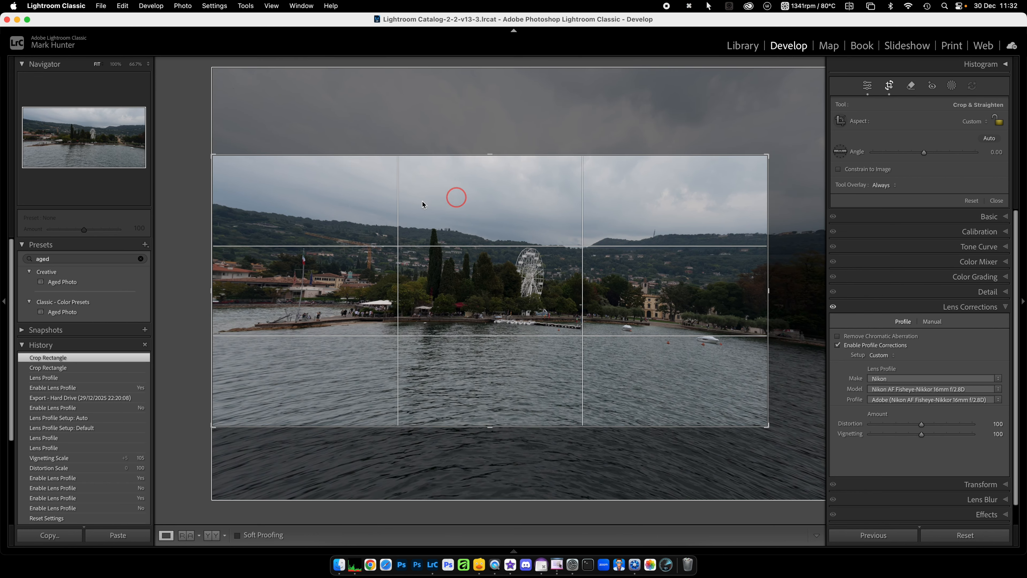
drag(211, 156, 244, 158)
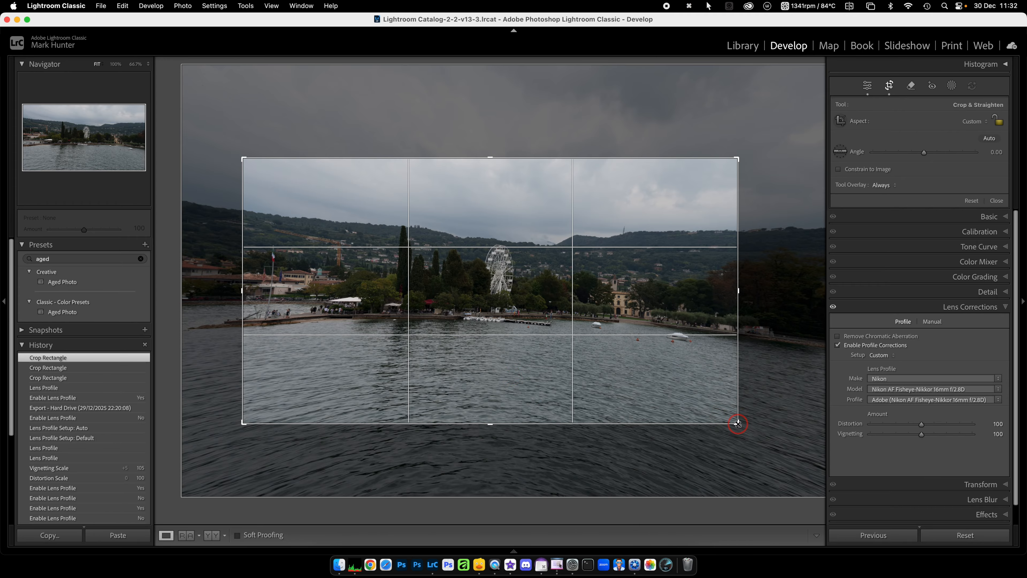
drag(738, 423, 763, 425)
mouse_move(219, 429)
mouse_down()
mouse_move(190, 429)
mouse_move(199, 429)
mouse_up()
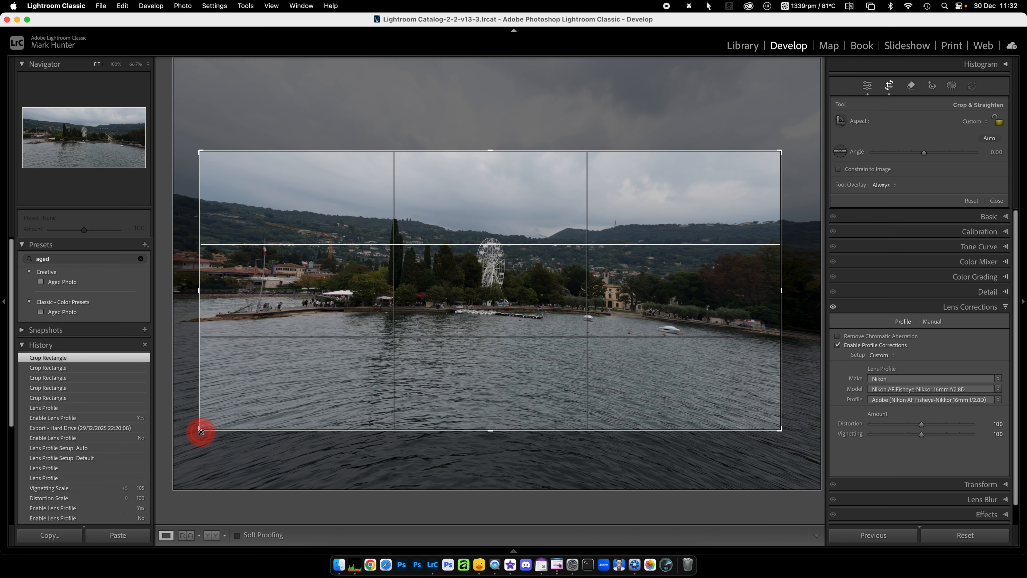
drag(792, 270, 795, 262)
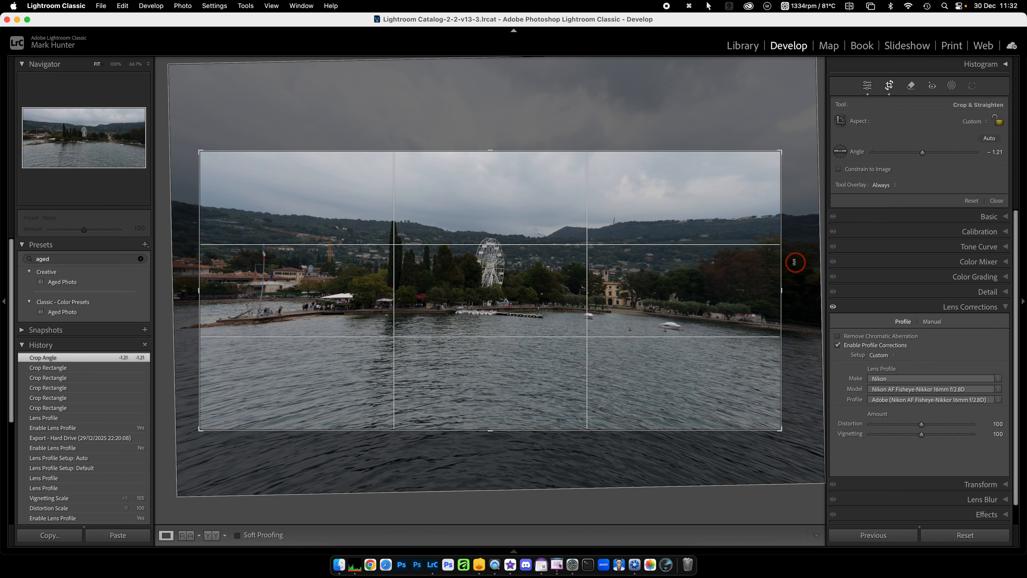
key(Return)
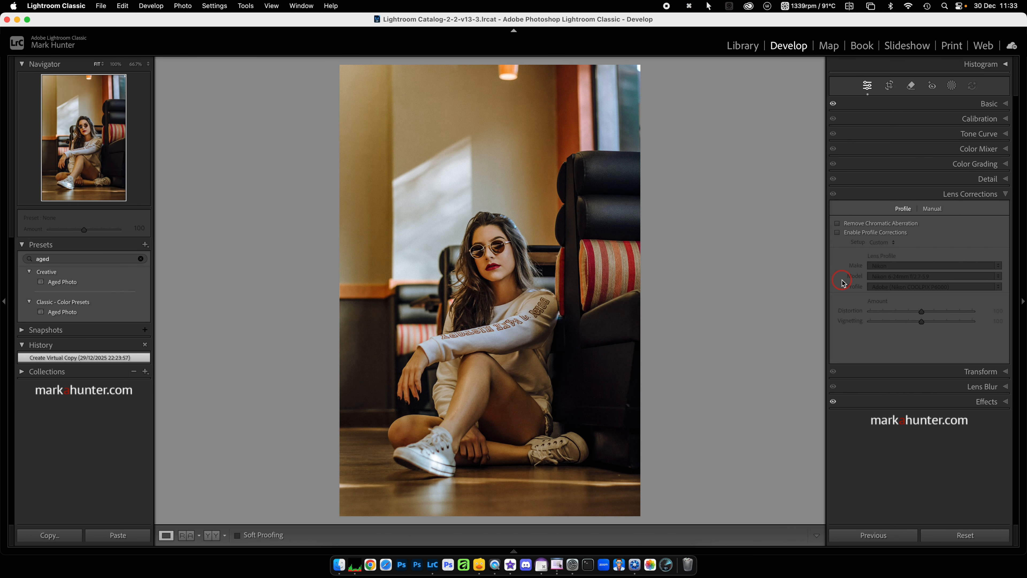
Step: Enable profile corrections on the seated woman photo and choose the Nikon AF Fisheye-Nikkor 16mm f/2.8D lens model
click(836, 232)
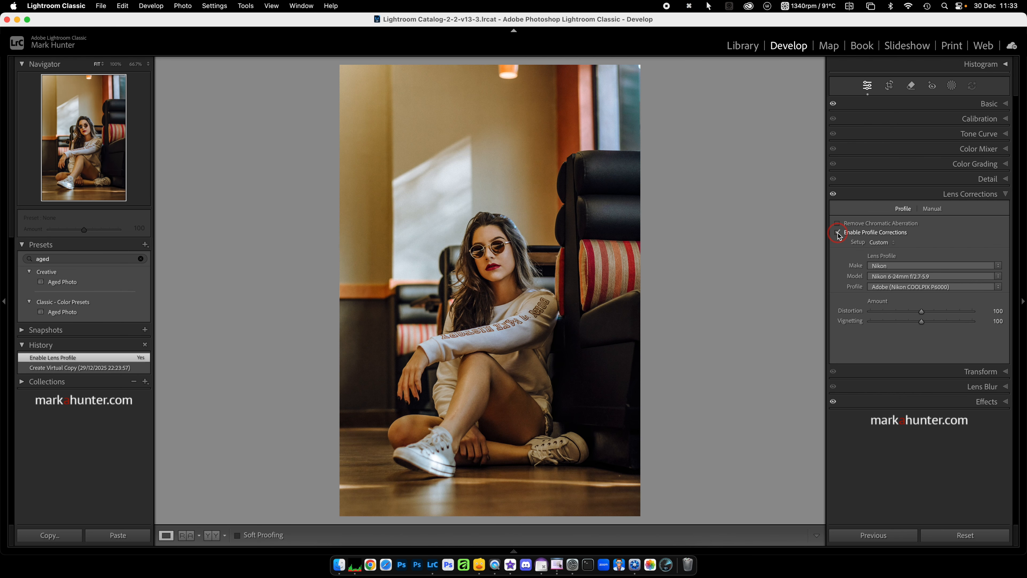
click(939, 277)
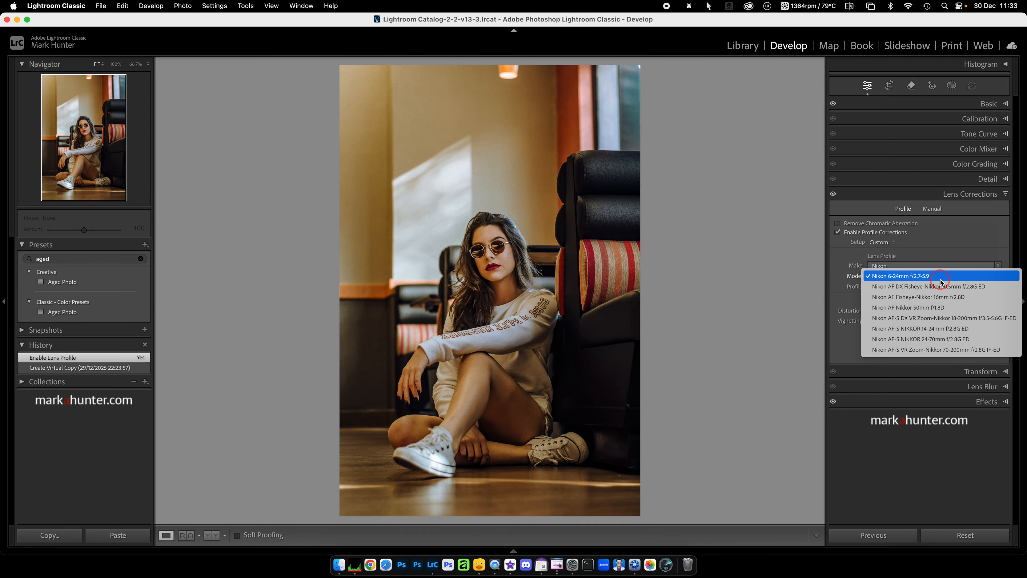
click(945, 297)
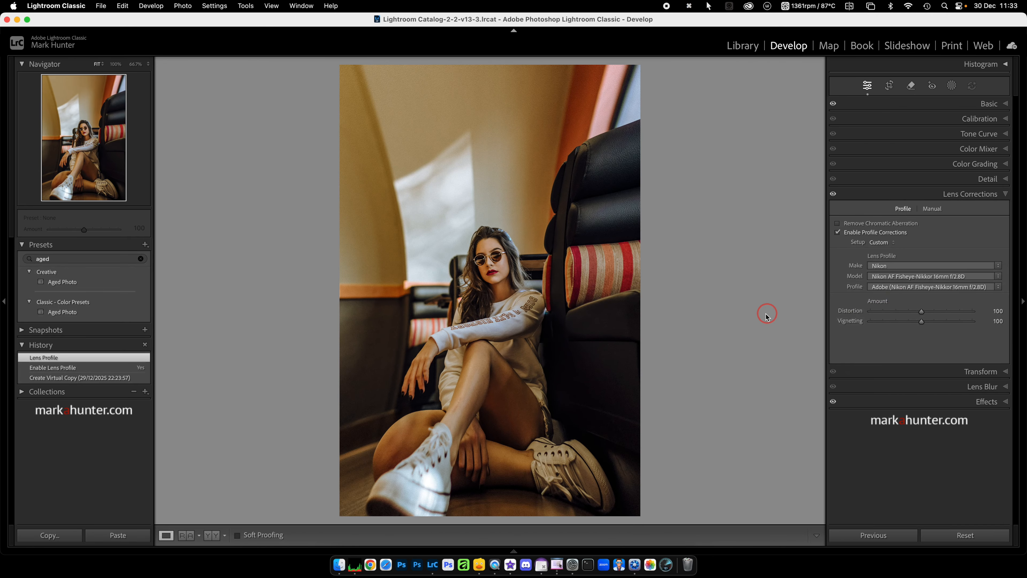
Step: Crop away the upper strip of the seated woman photo, keeping its full width
key(r)
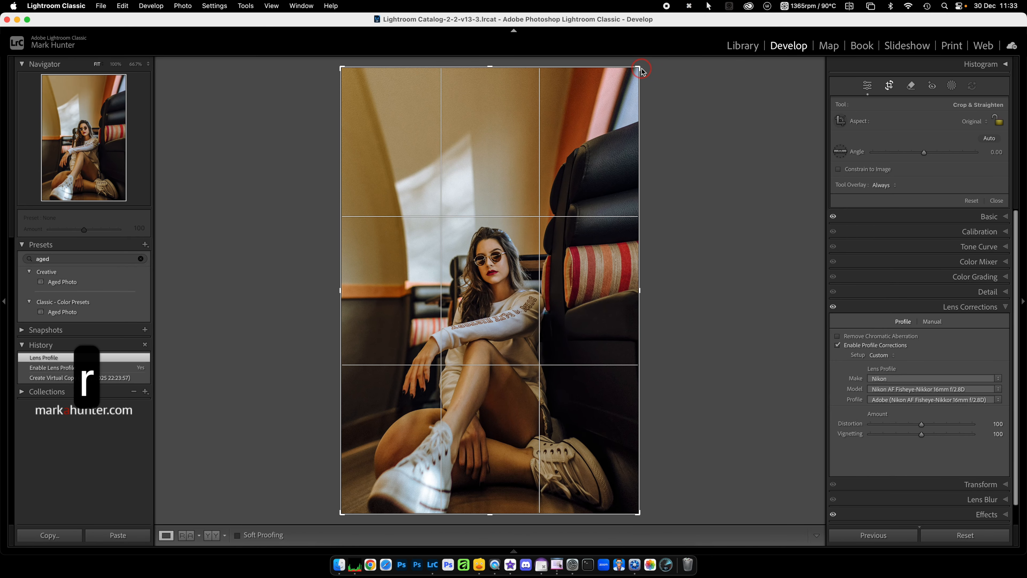
drag(640, 70, 644, 108)
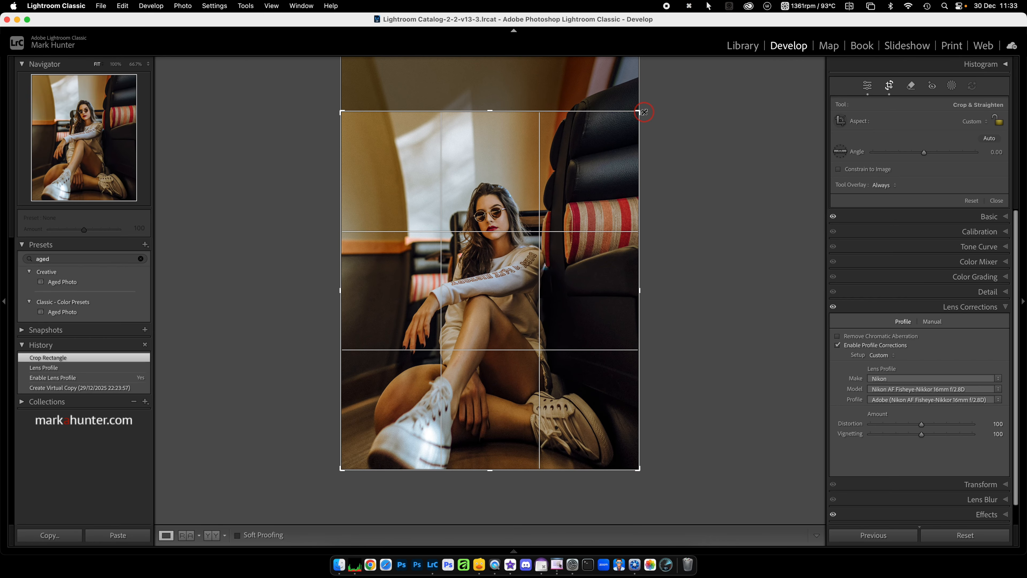
key(Return)
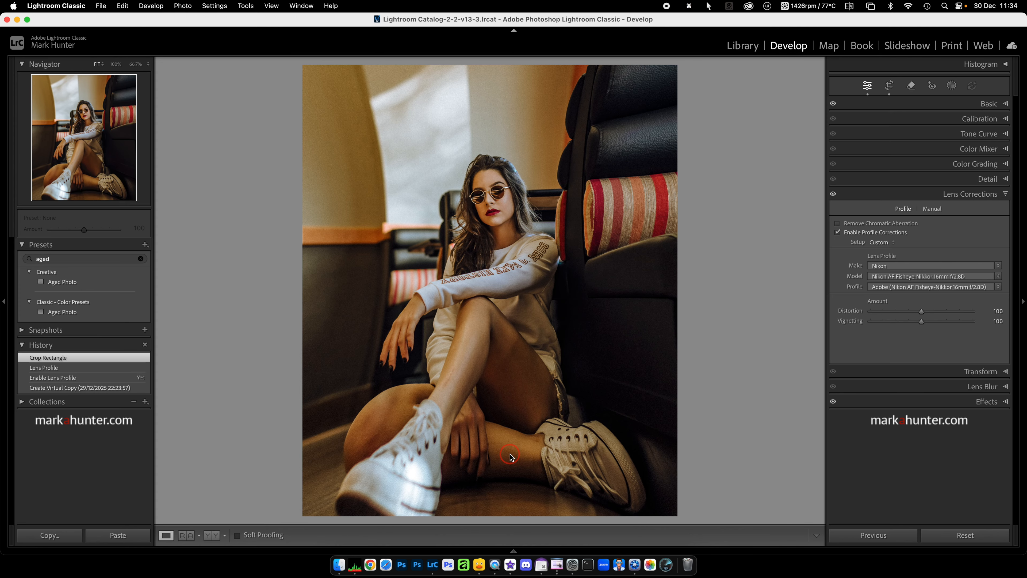
Step: Return to the Library grid and go back to the first photos of the set
key(g)
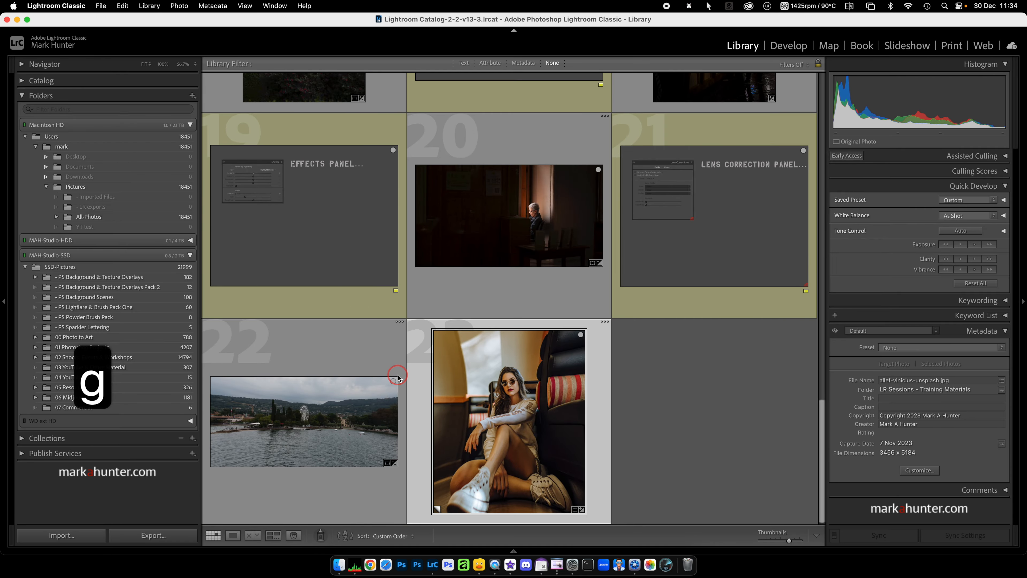
scroll(562, 370, up, 5)
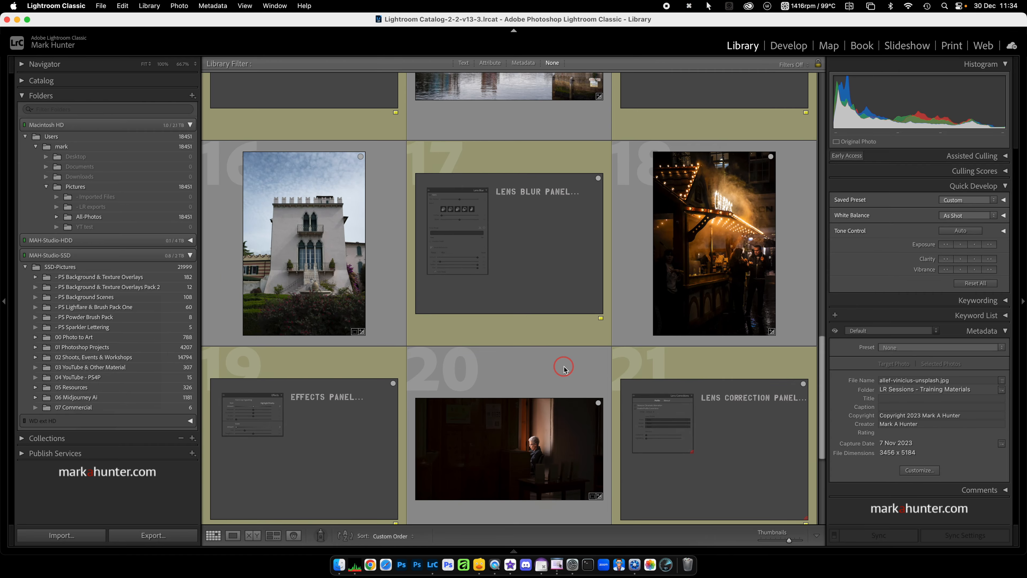
scroll(563, 370, up, 15)
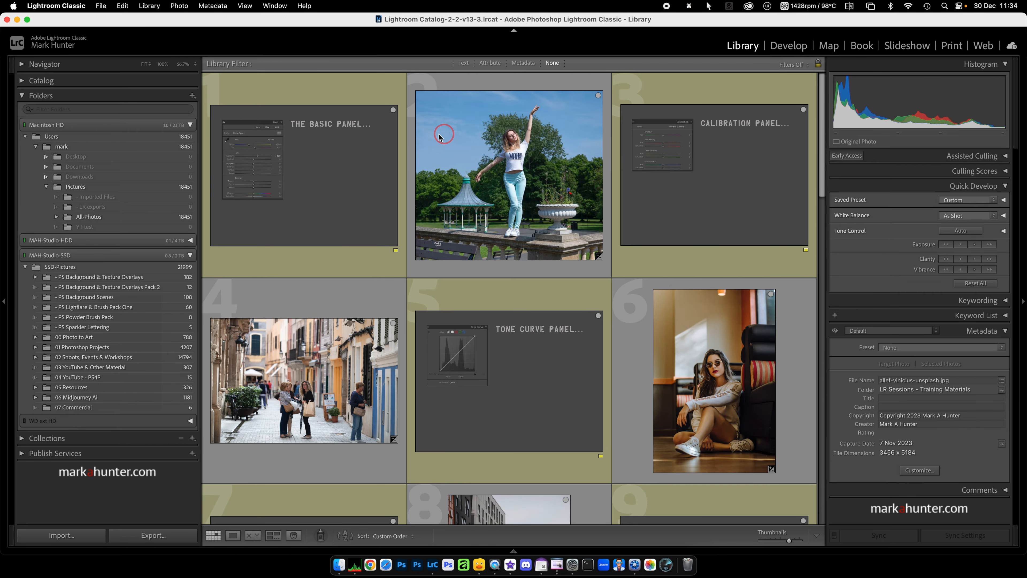